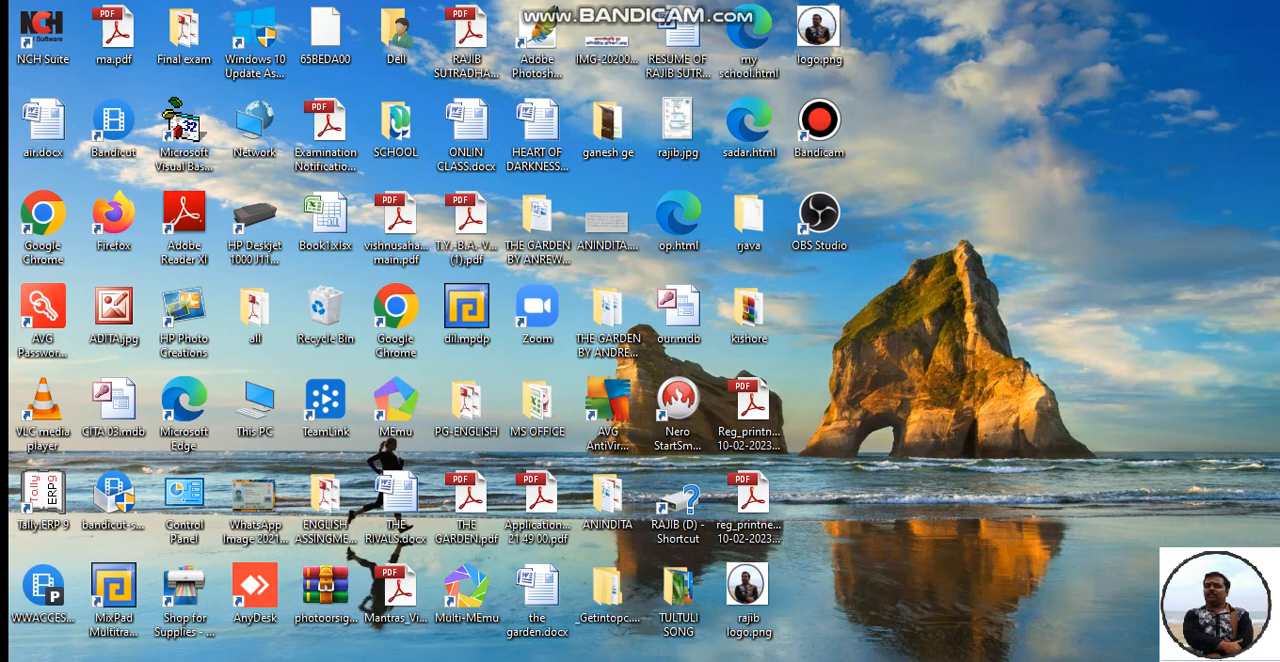
- Launch Excel and set the worksheet magnification to 200%
key("super+r")
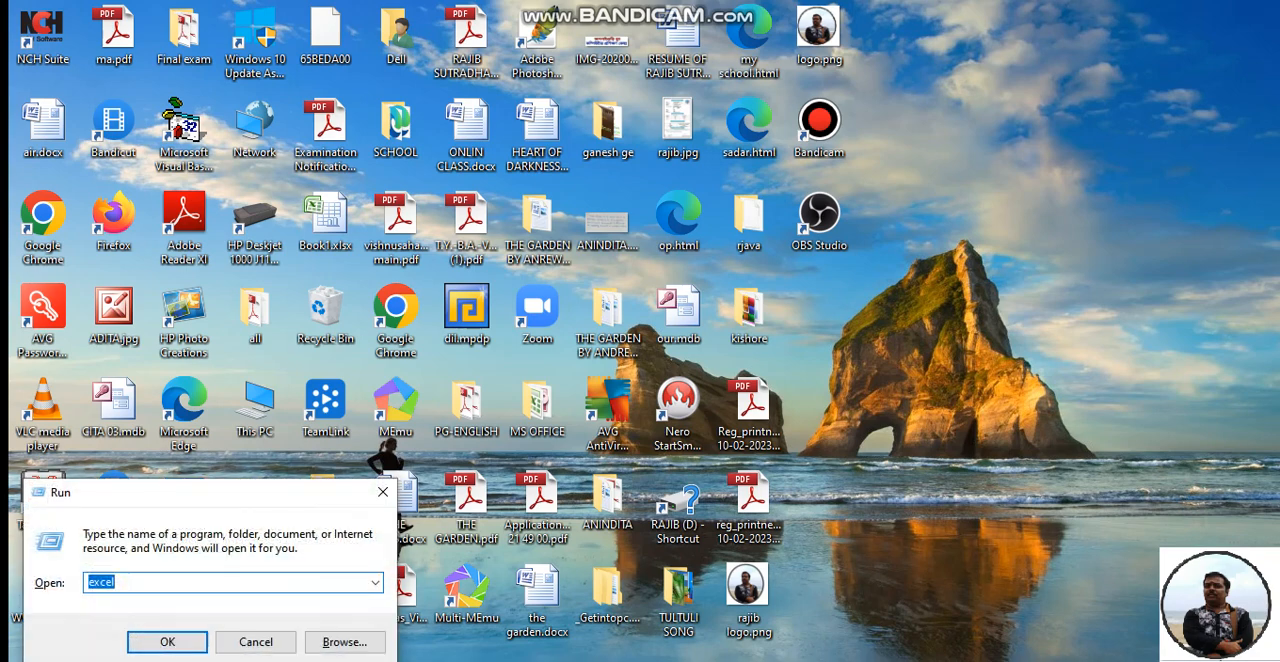
key("Return")
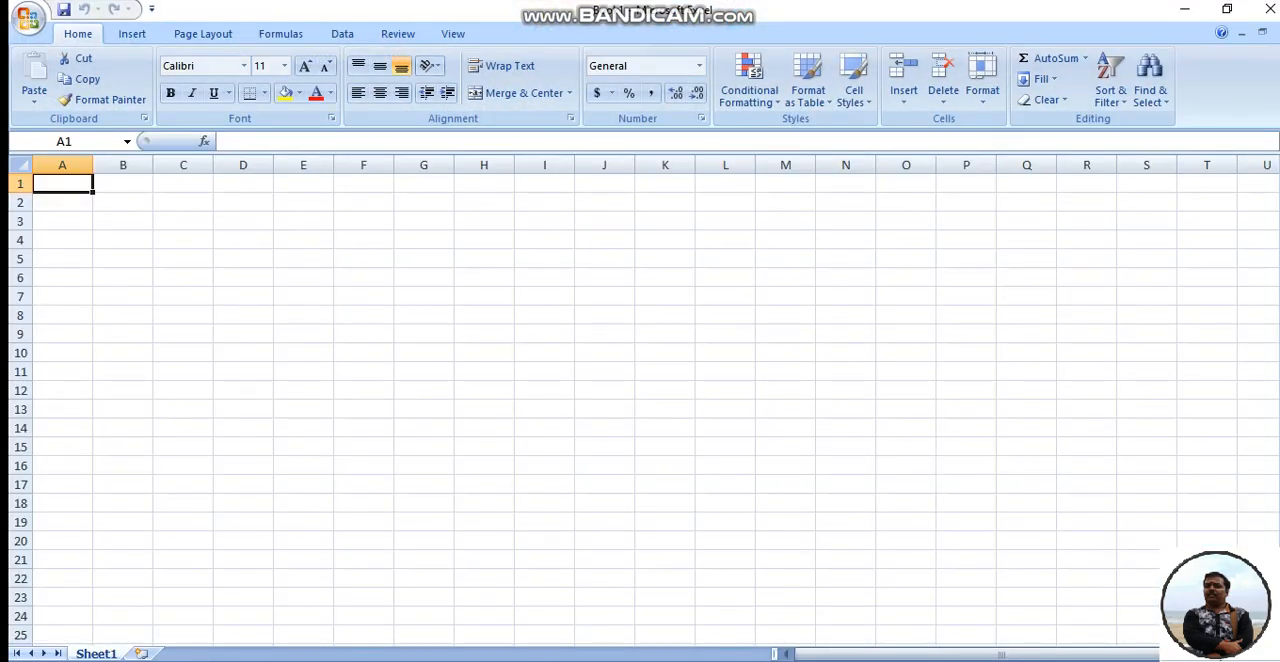
left_click(453, 33)
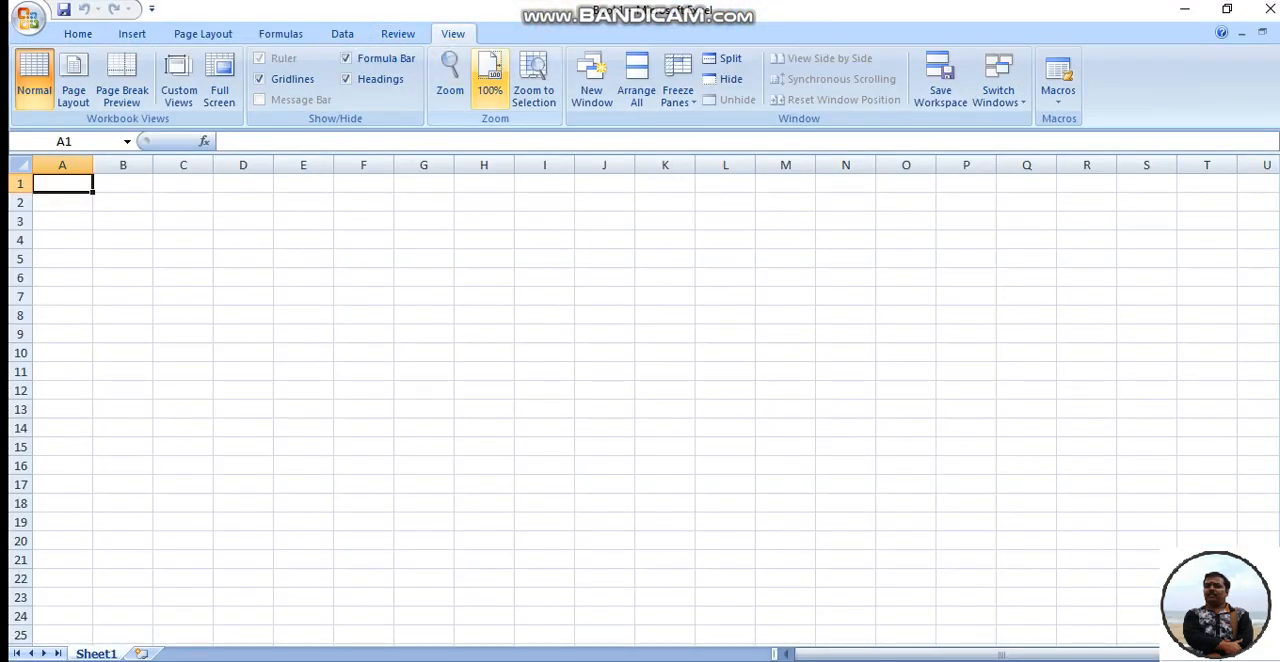
left_click(450, 75)
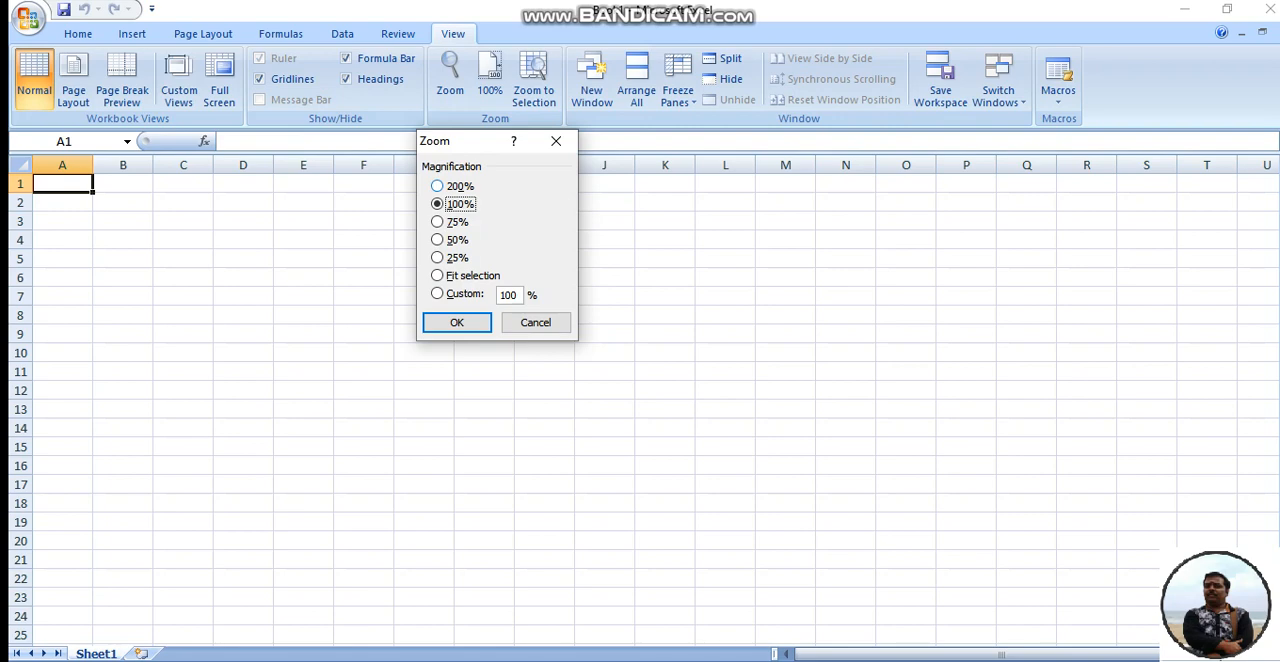
left_click(437, 186)
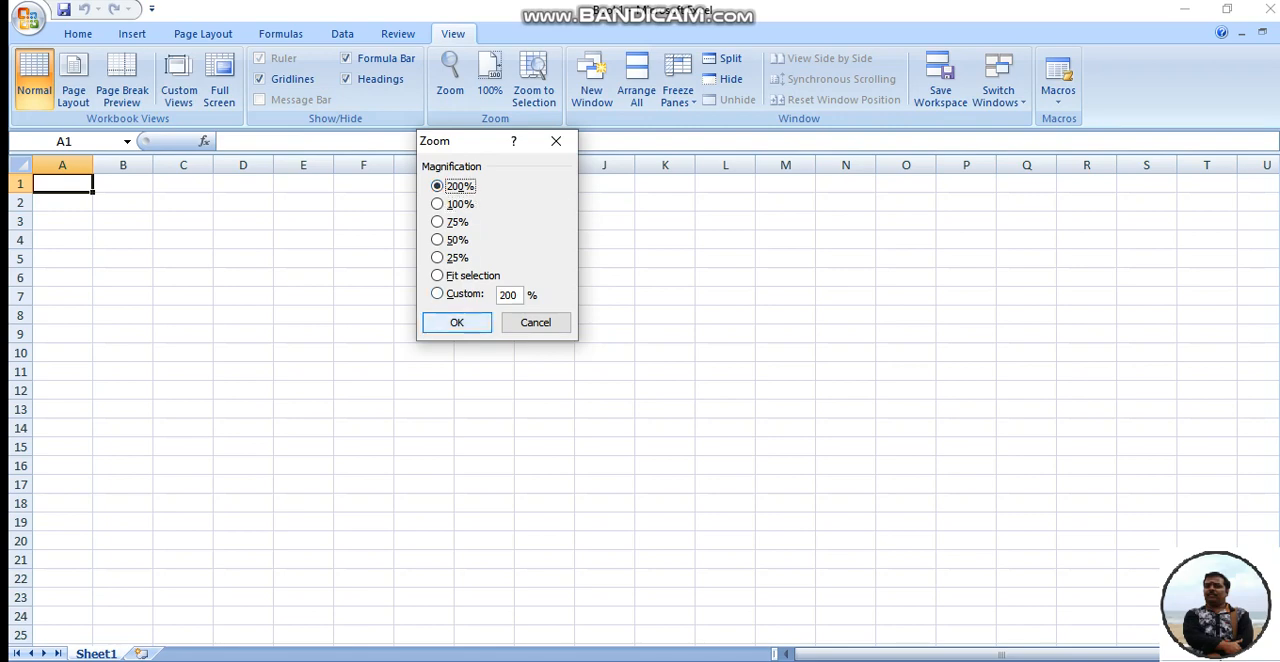
left_click(456, 322)
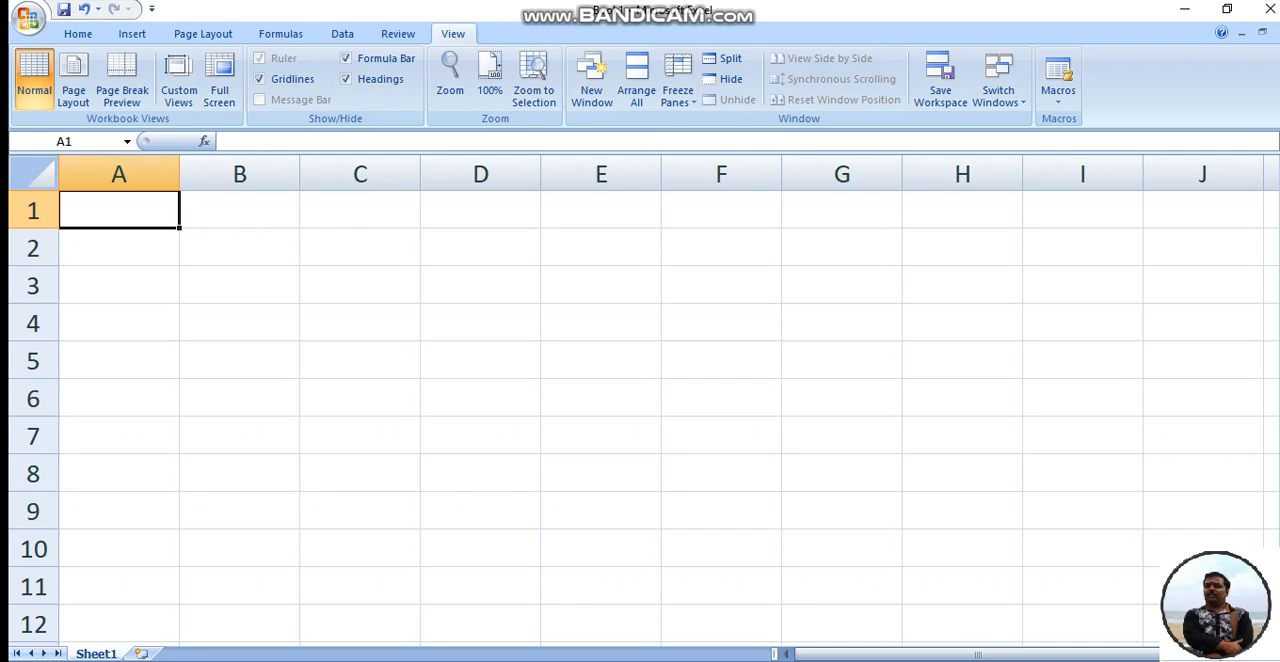
- Enter the column headers NAME, EXAM1 and EXAM2 in cells A1 to C1
type("NAME")
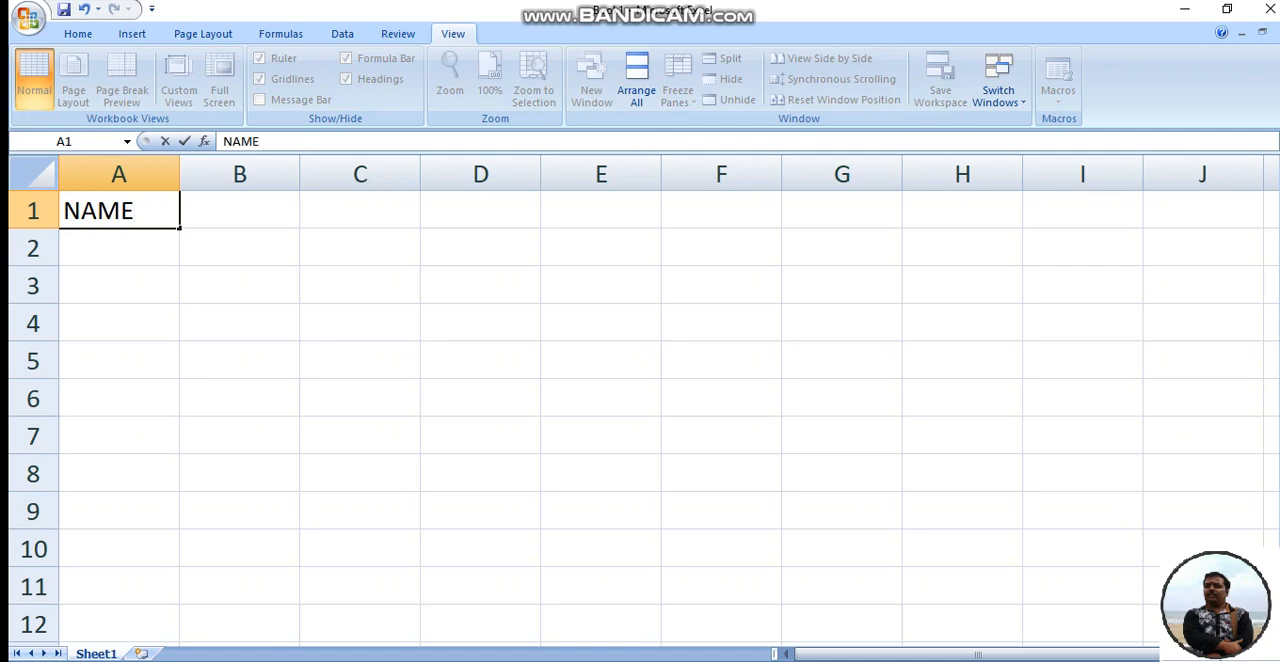
key("Tab")
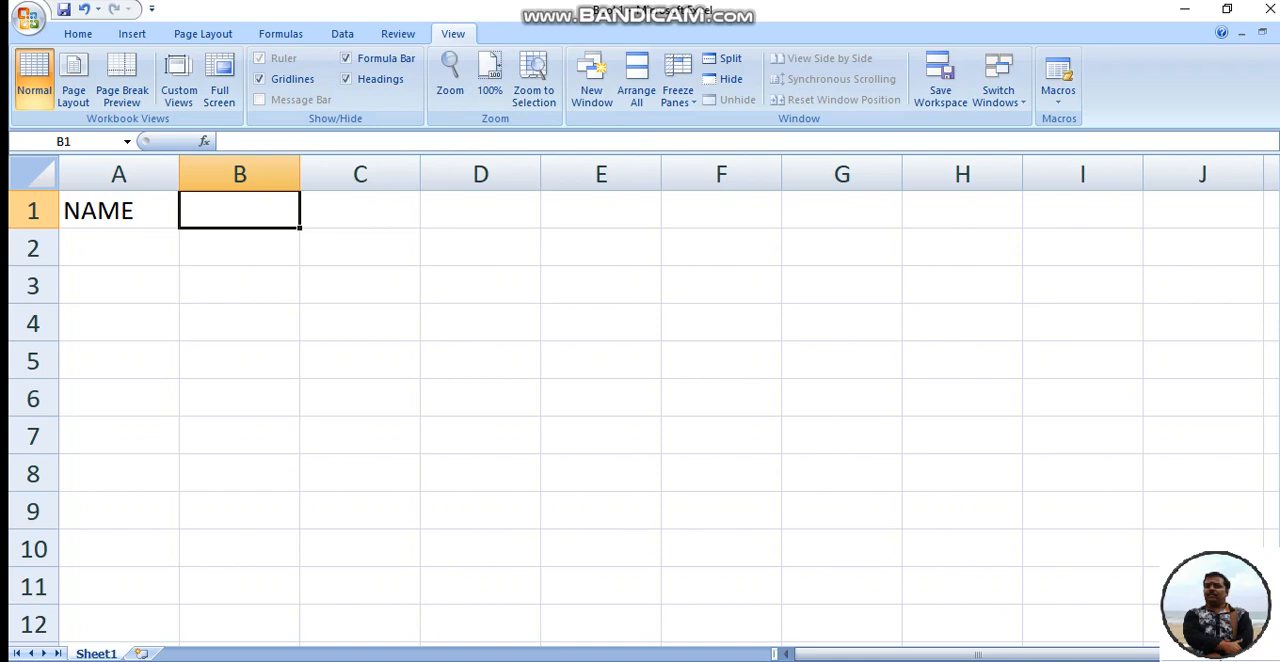
type("U")
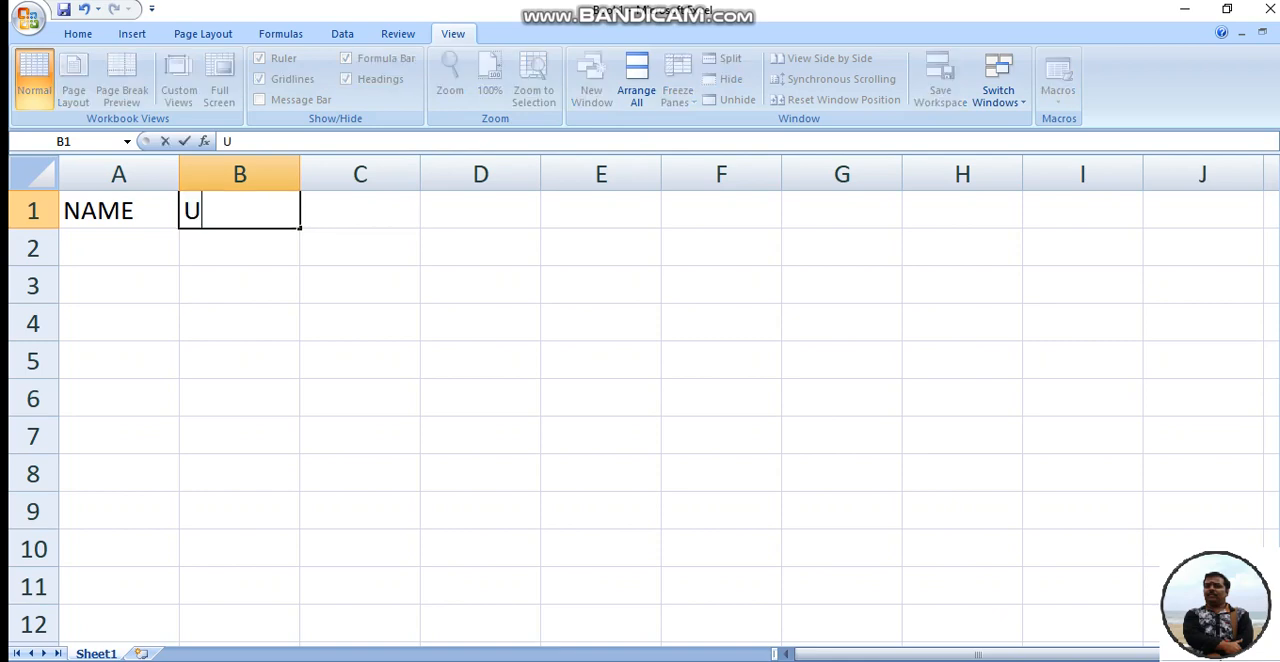
key("BackSpace")
type("EXAM")
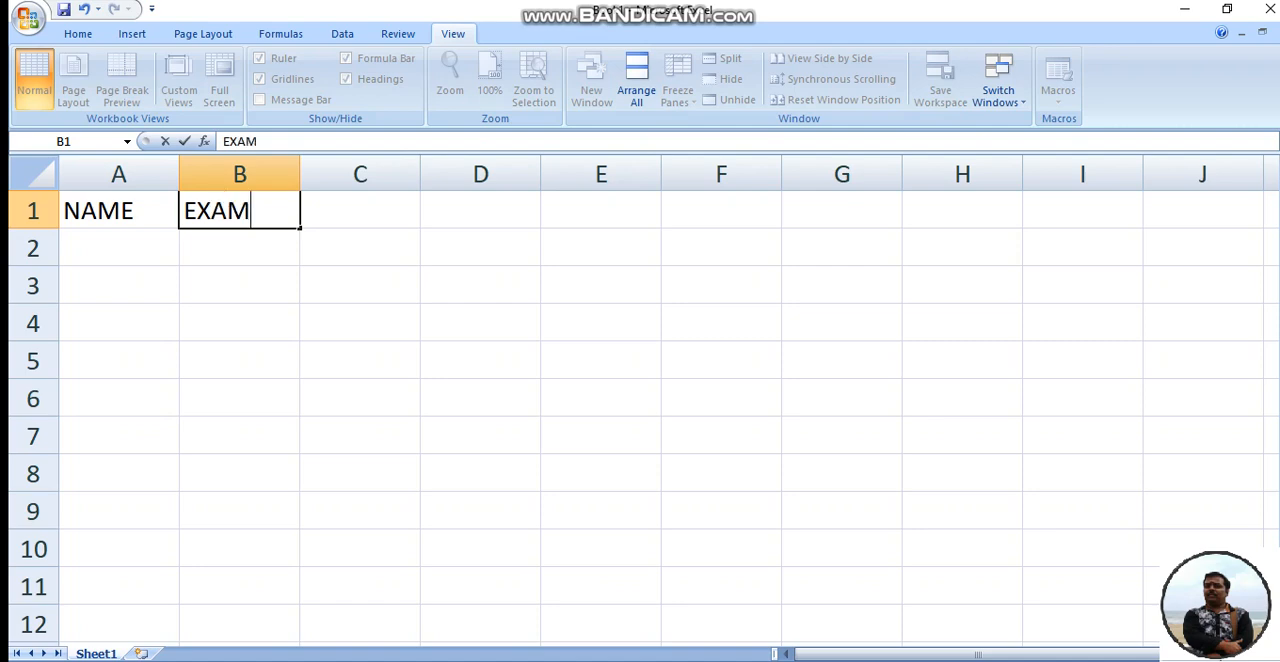
type("1")
key("Tab")
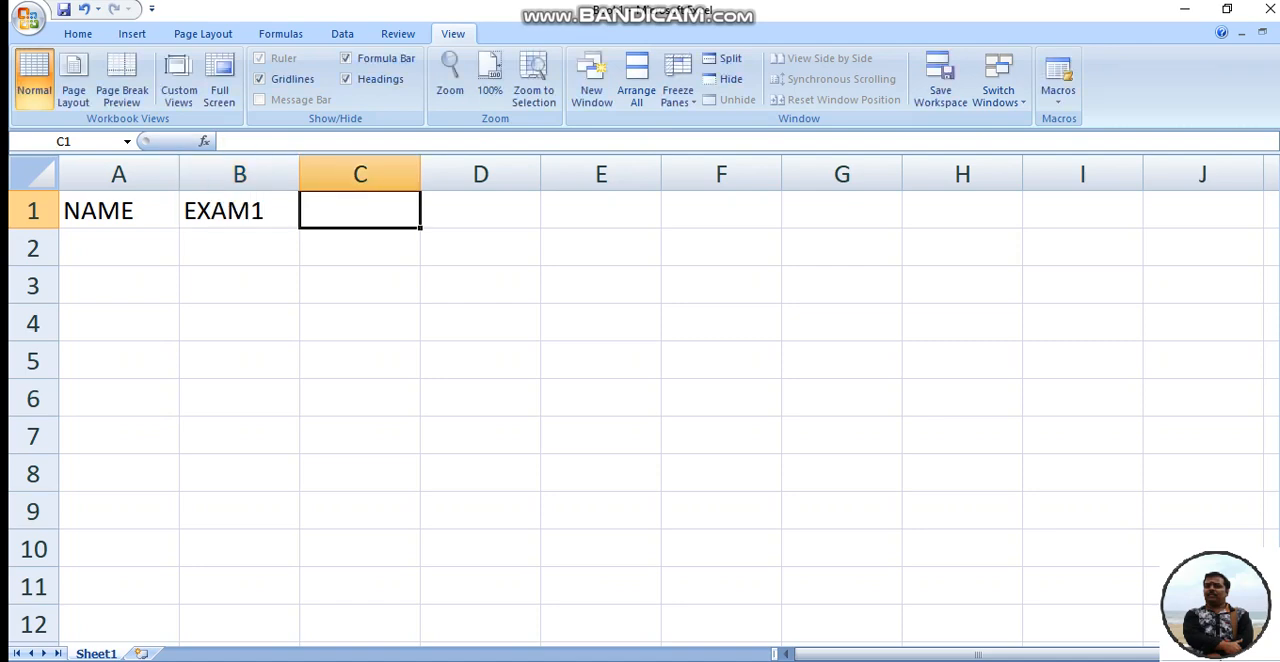
type("EX")
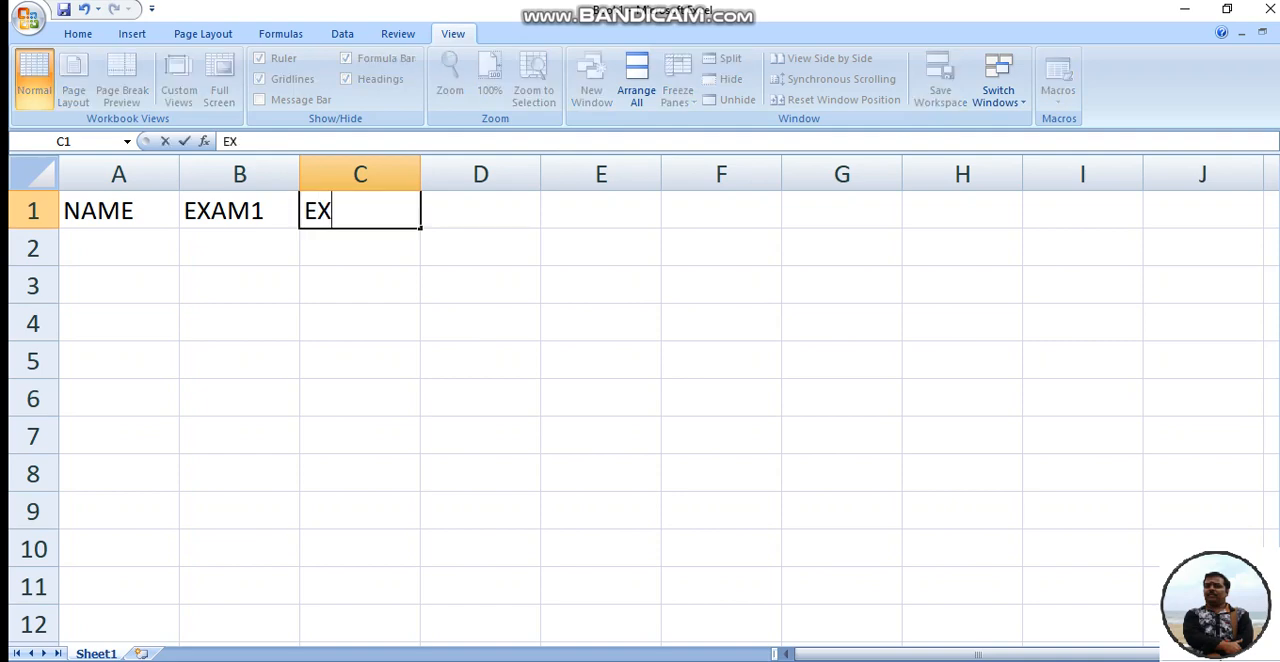
type("AM2")
key("Return")
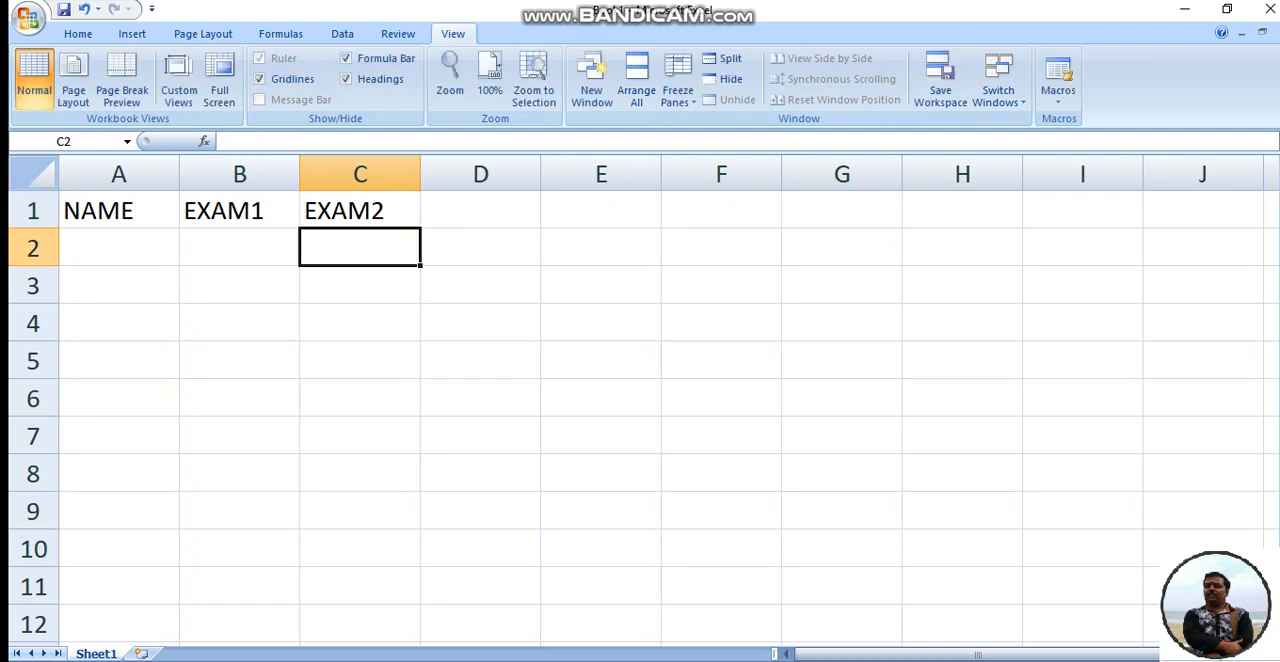
- Fill row 2 with the first student's name, 45 for EXAM1 and 88 for EXAM2
key("Left")
key("Left")
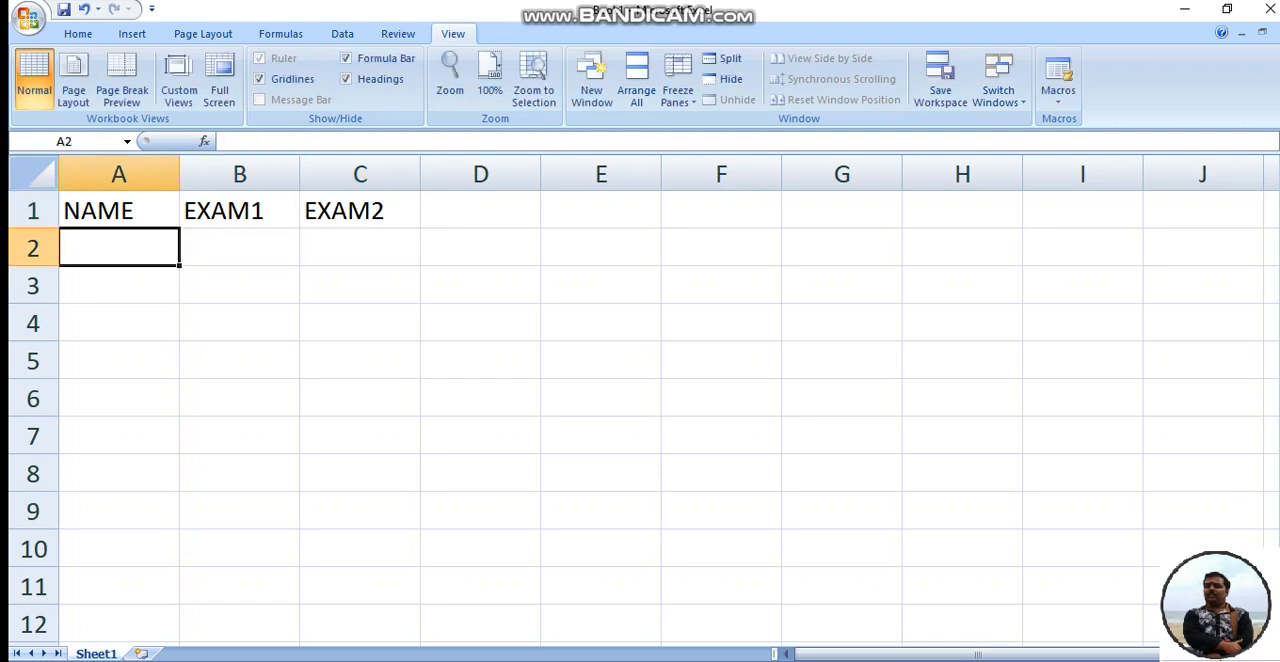
type("A")
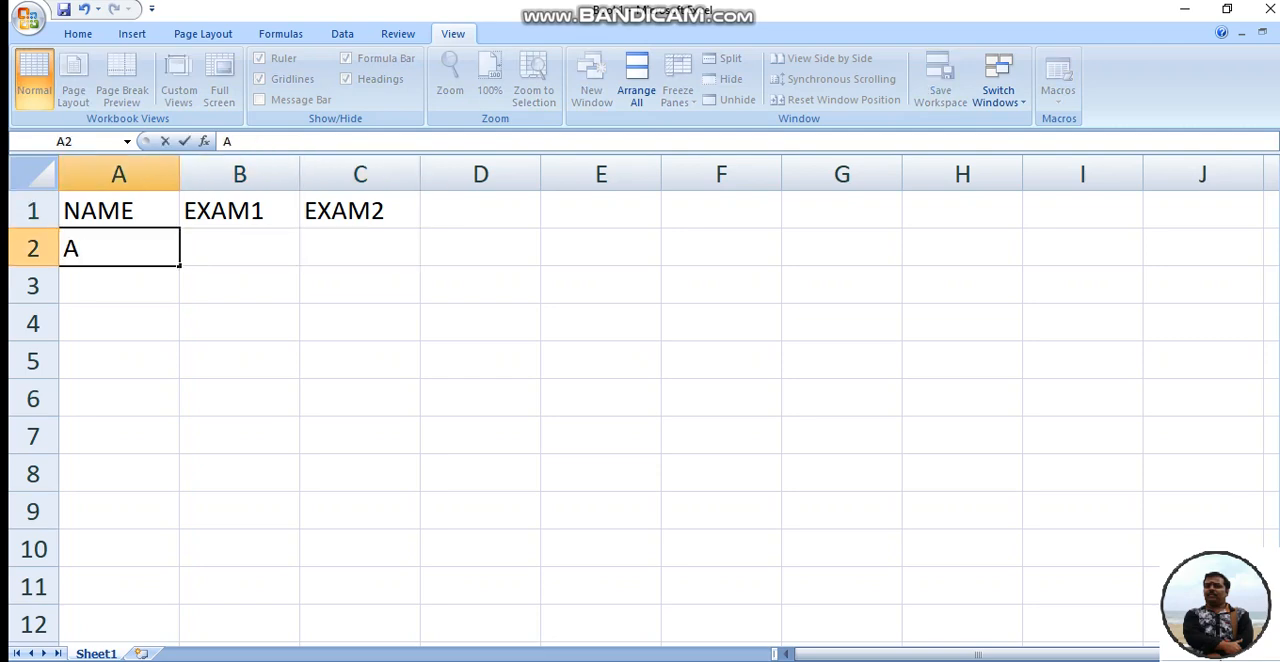
type("MIT")
key("Tab")
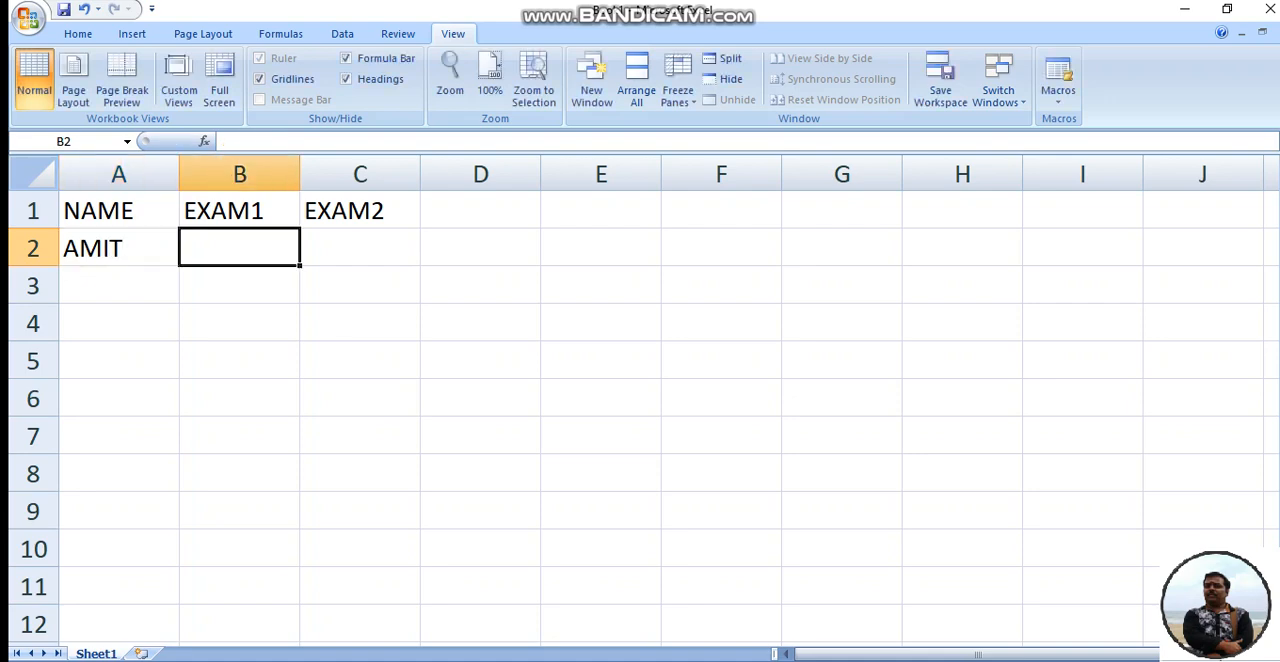
type("45")
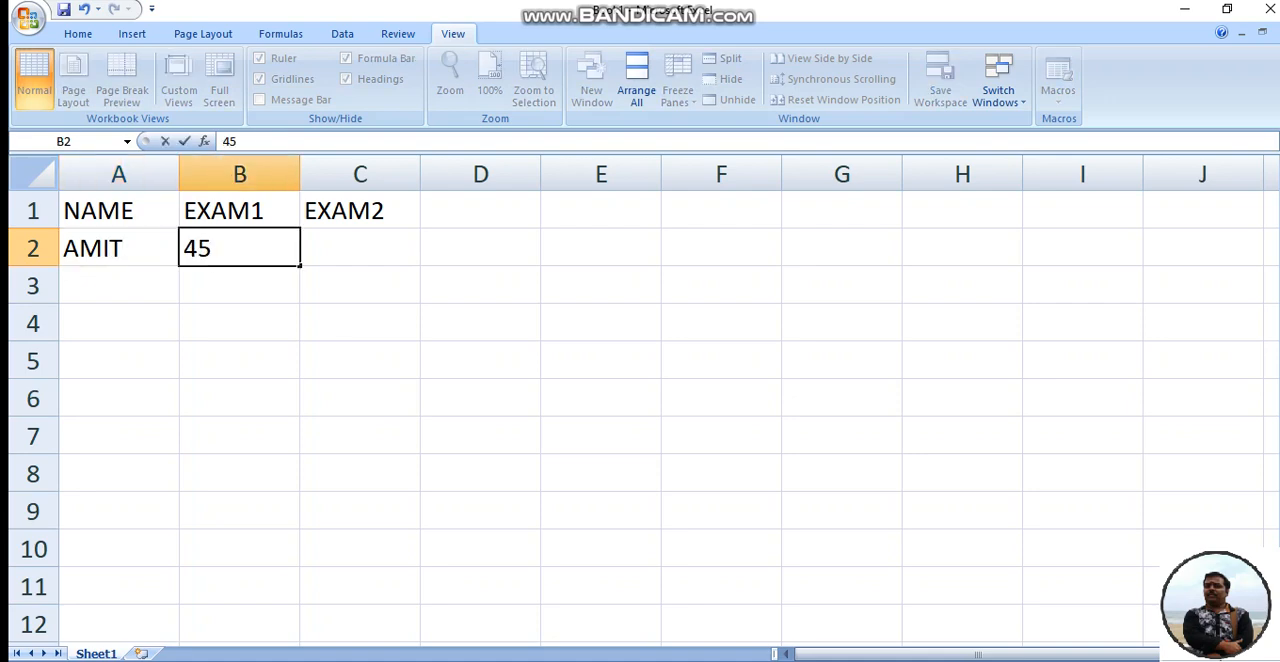
key("Tab")
type("88")
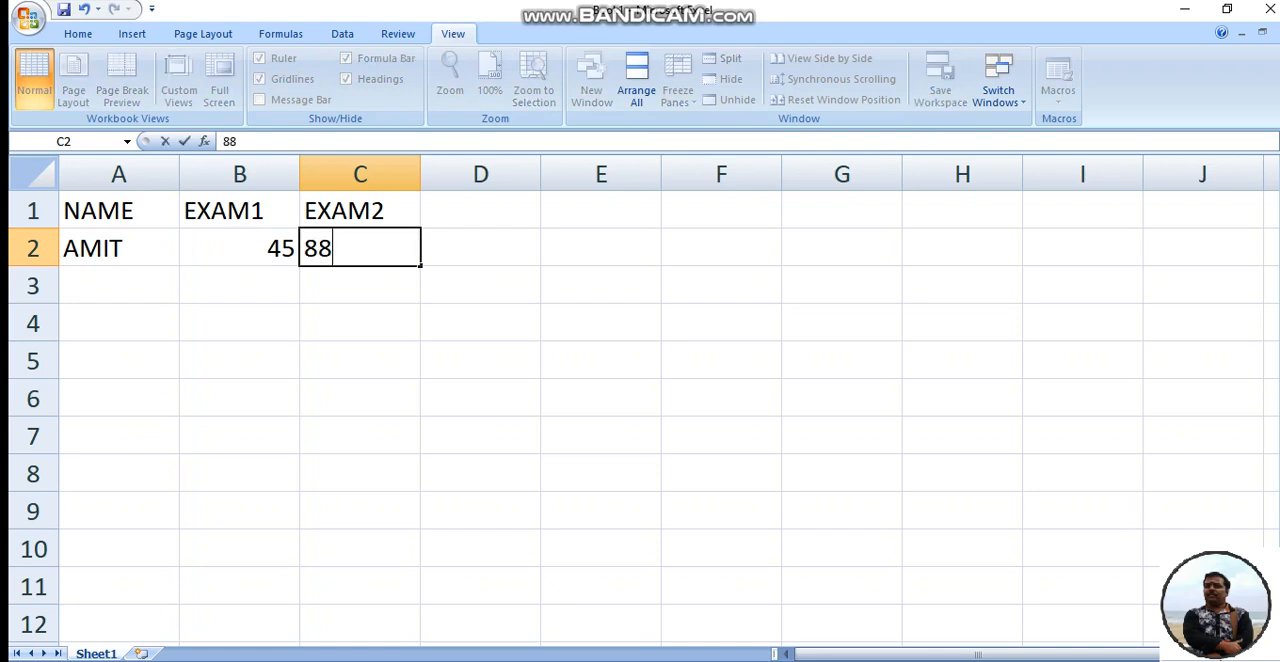
key("Return")
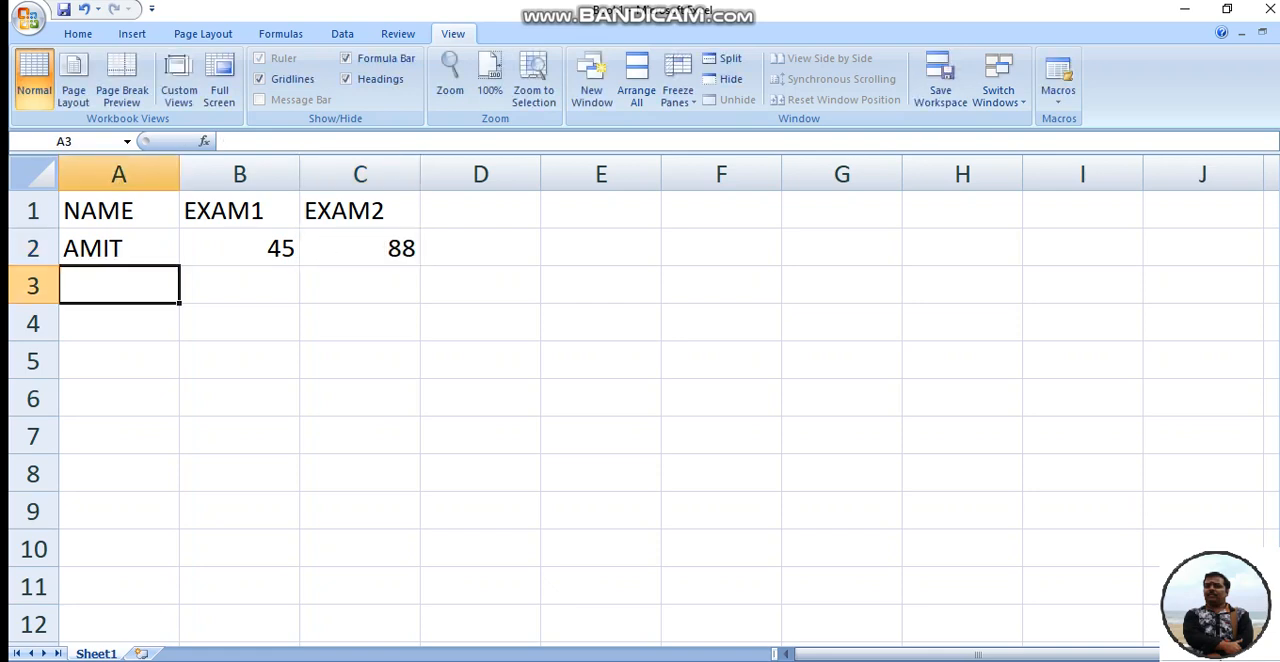
- Fill row 3 with the second student's name, 50 for EXAM1 and 56 for EXAM2
type("RAJA")
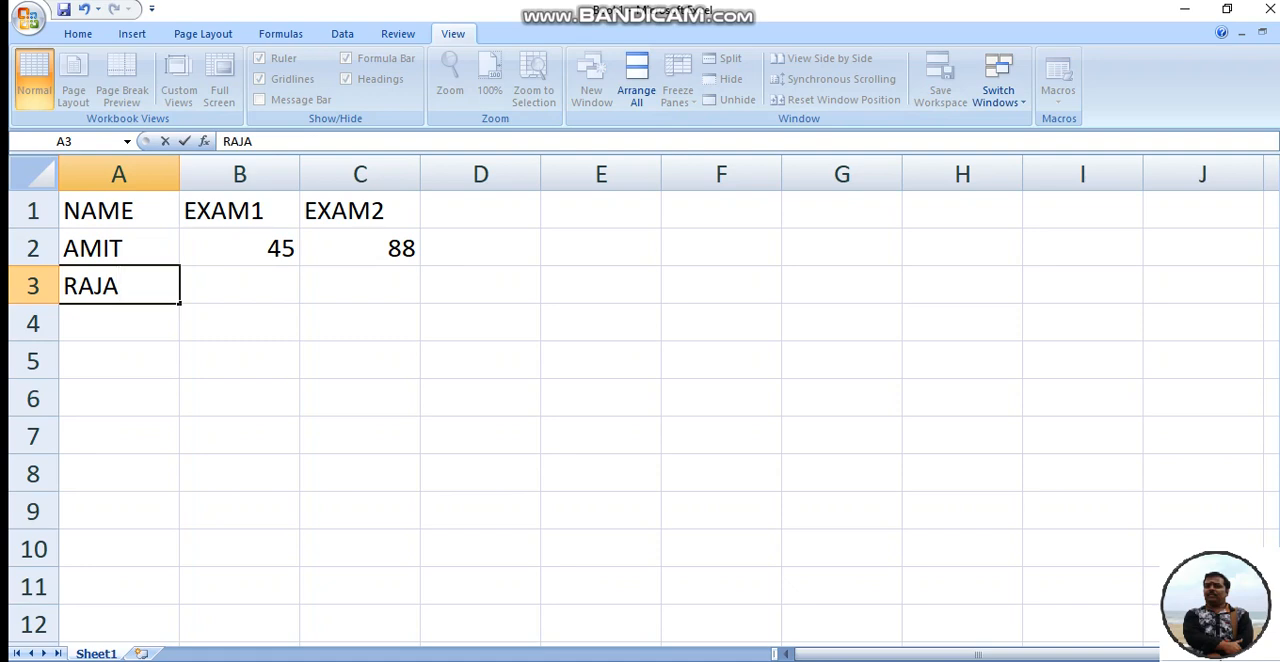
key("Tab")
type("50")
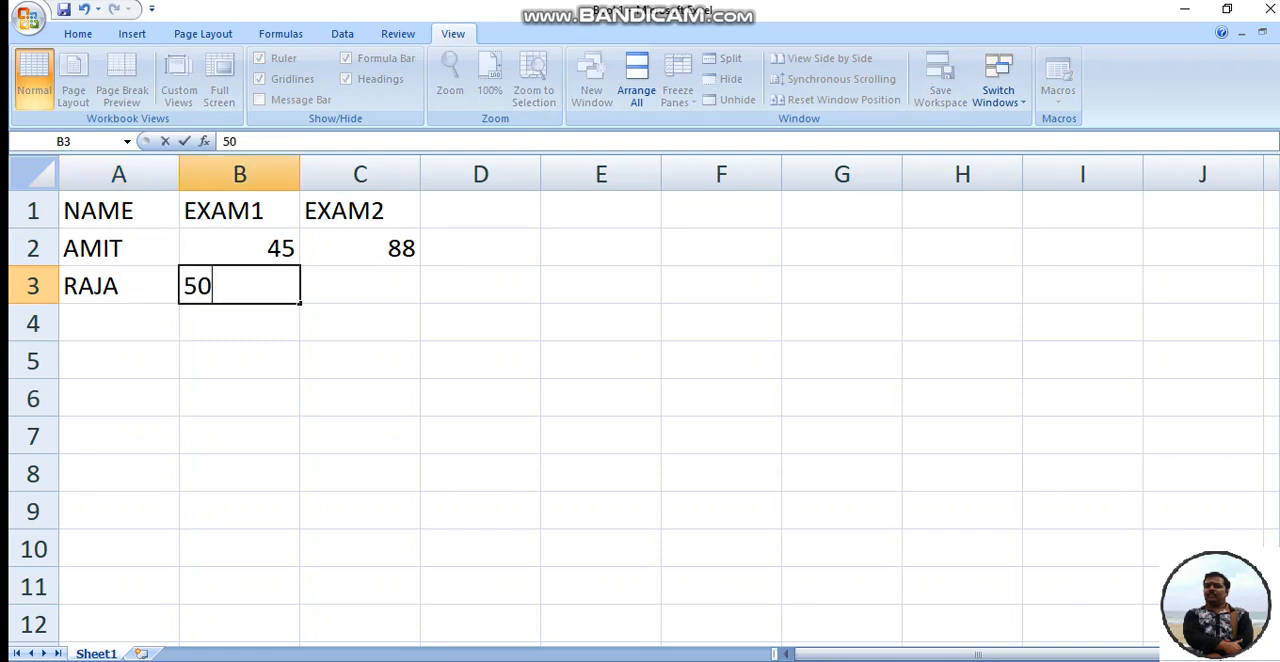
key("Tab")
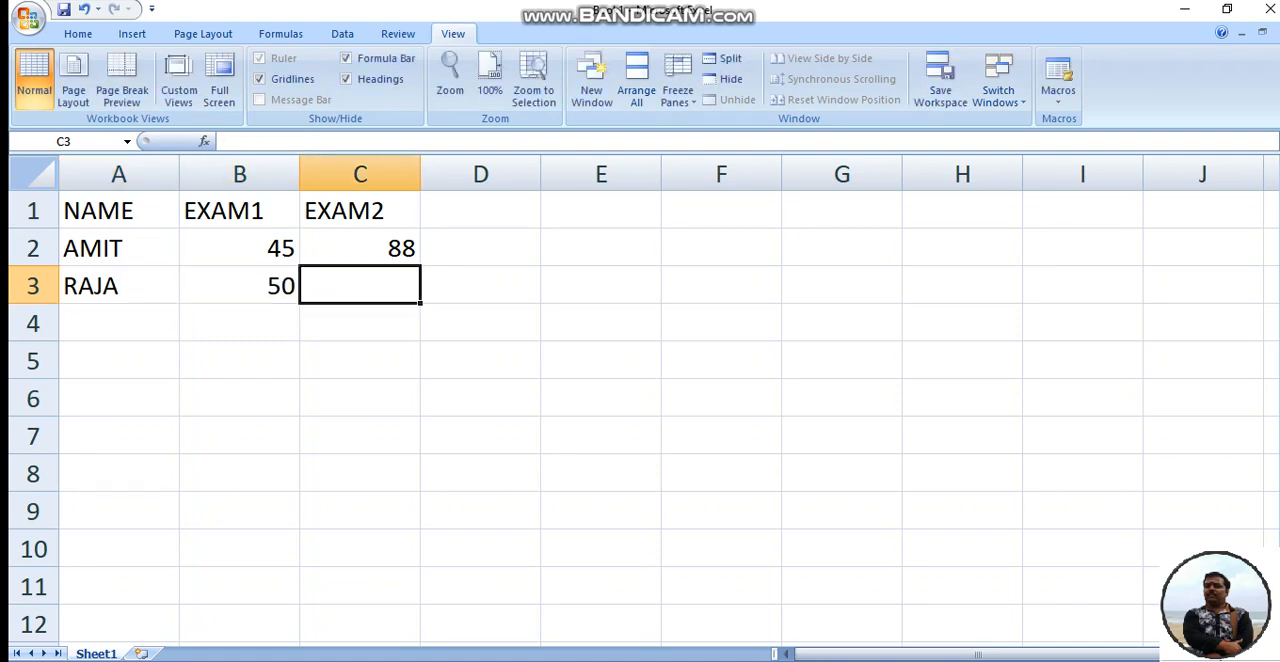
type("56")
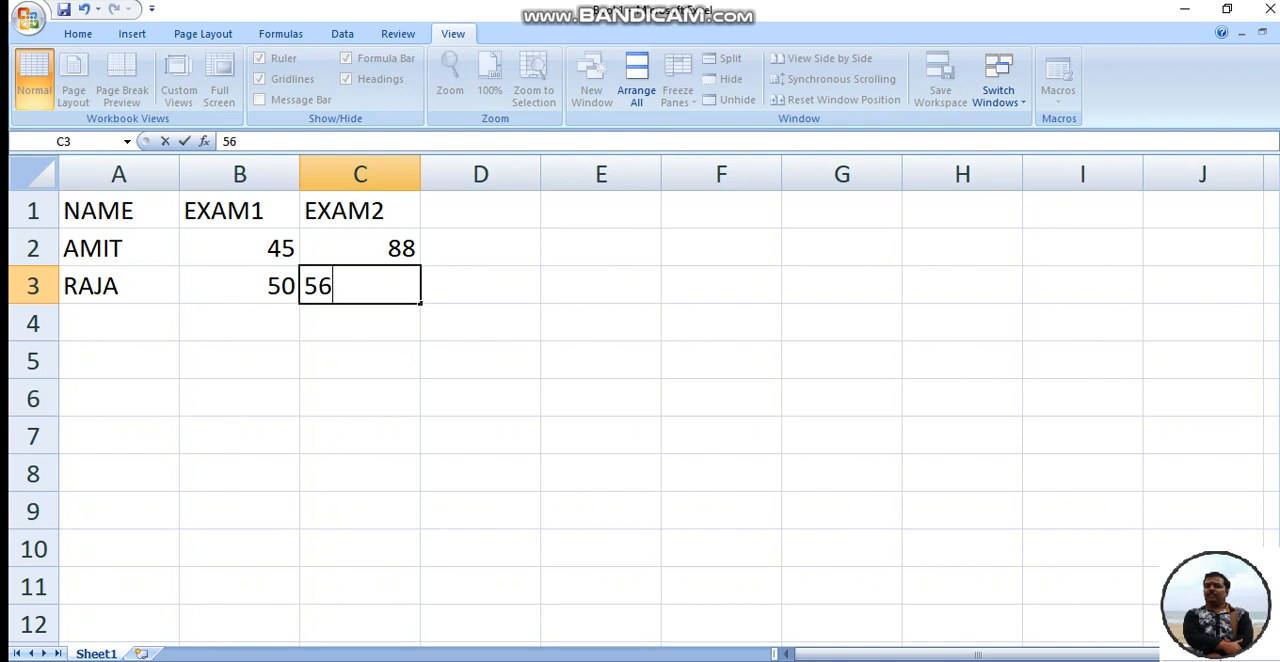
key("Tab")
key("Return")
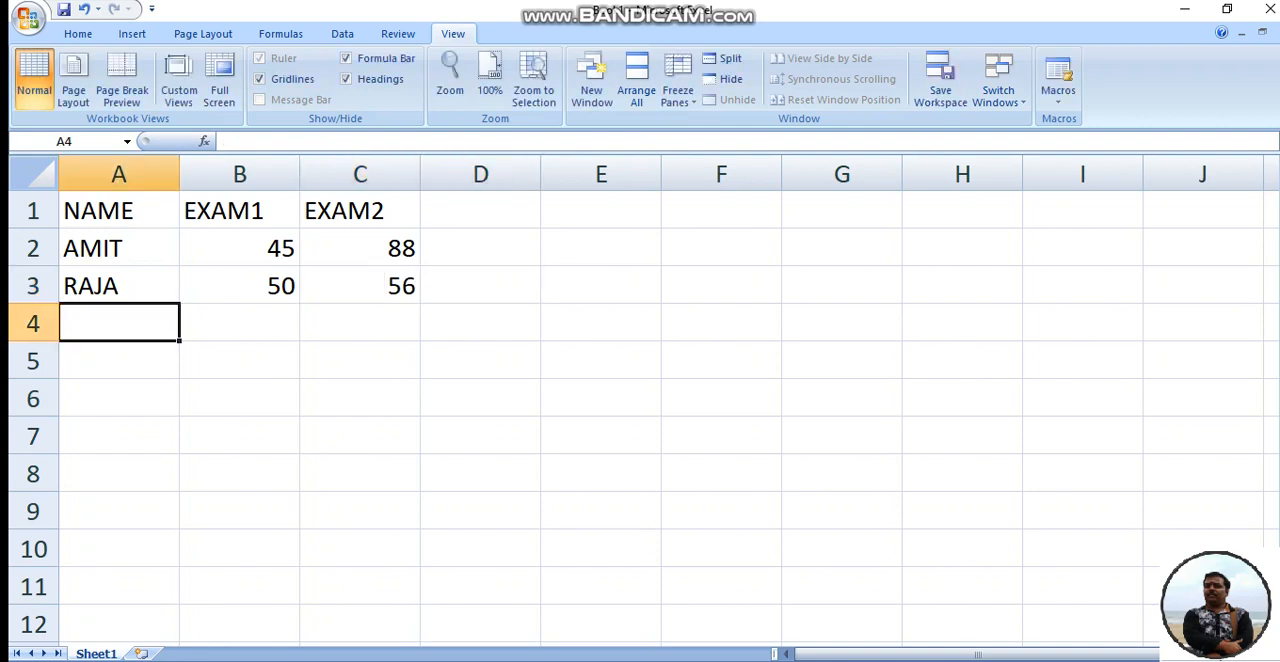
- Fill row 4 with the third student's name, 85 for EXAM1 and 90 for EXAM2
type("TAPAS")
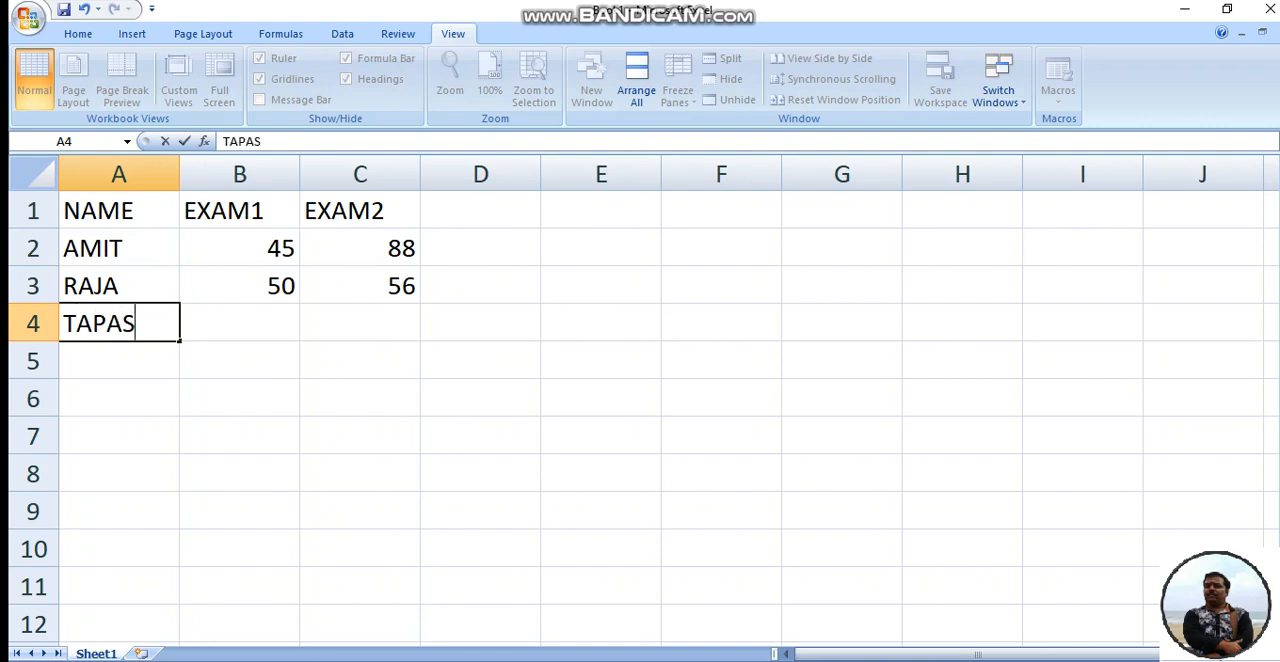
key("Tab")
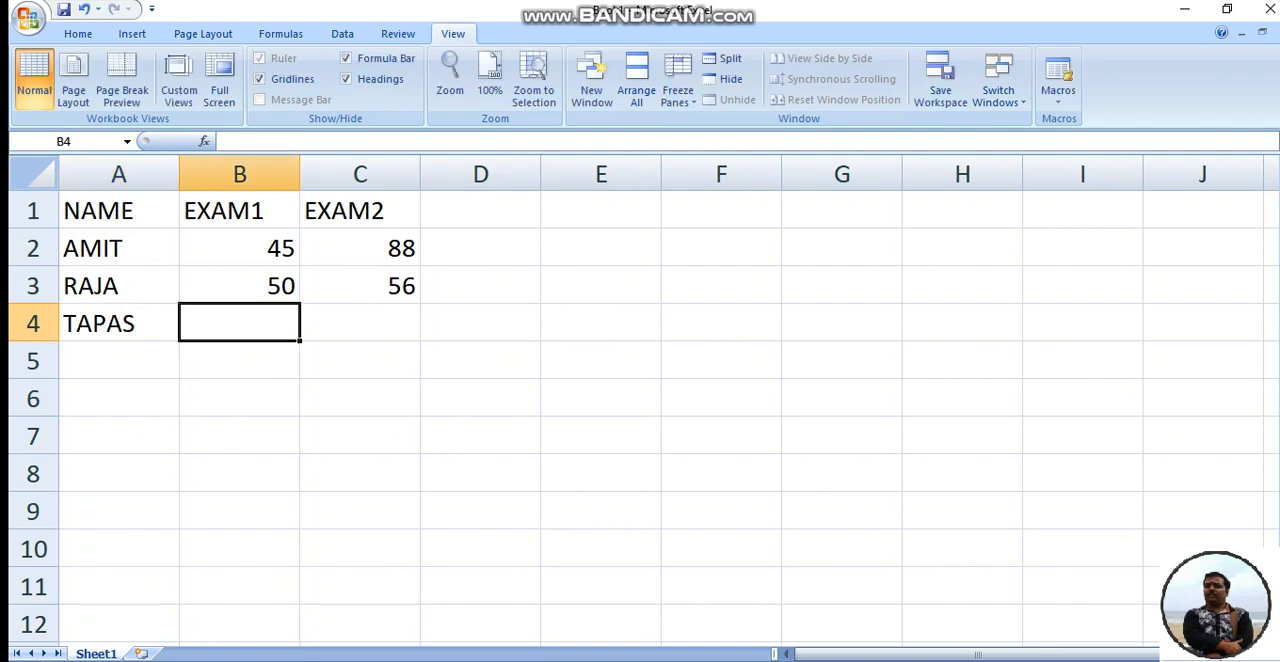
type("85")
key("Tab")
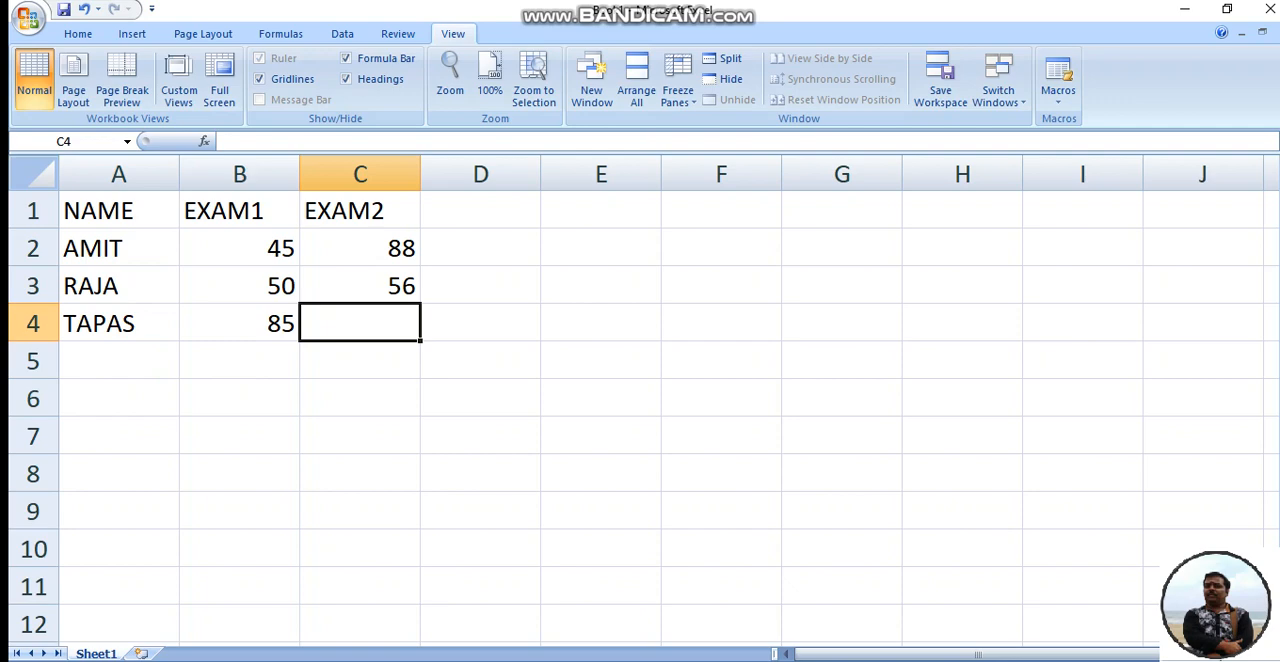
type("900")
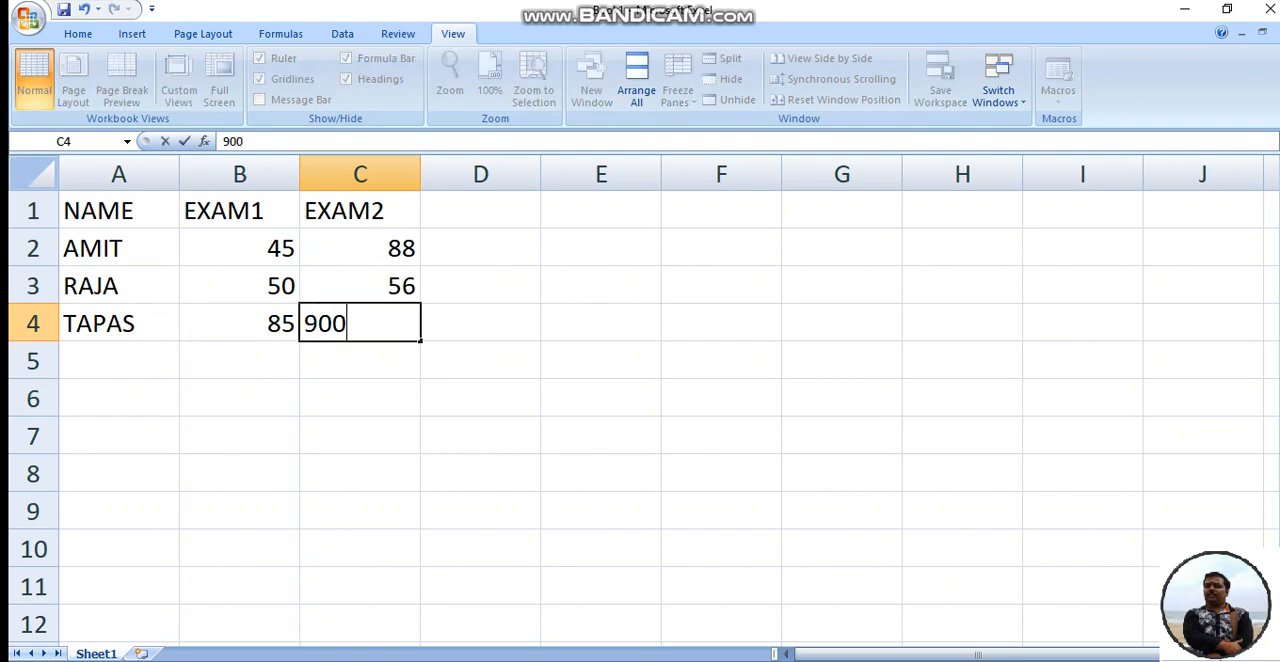
key("BackSpace")
key("Return")
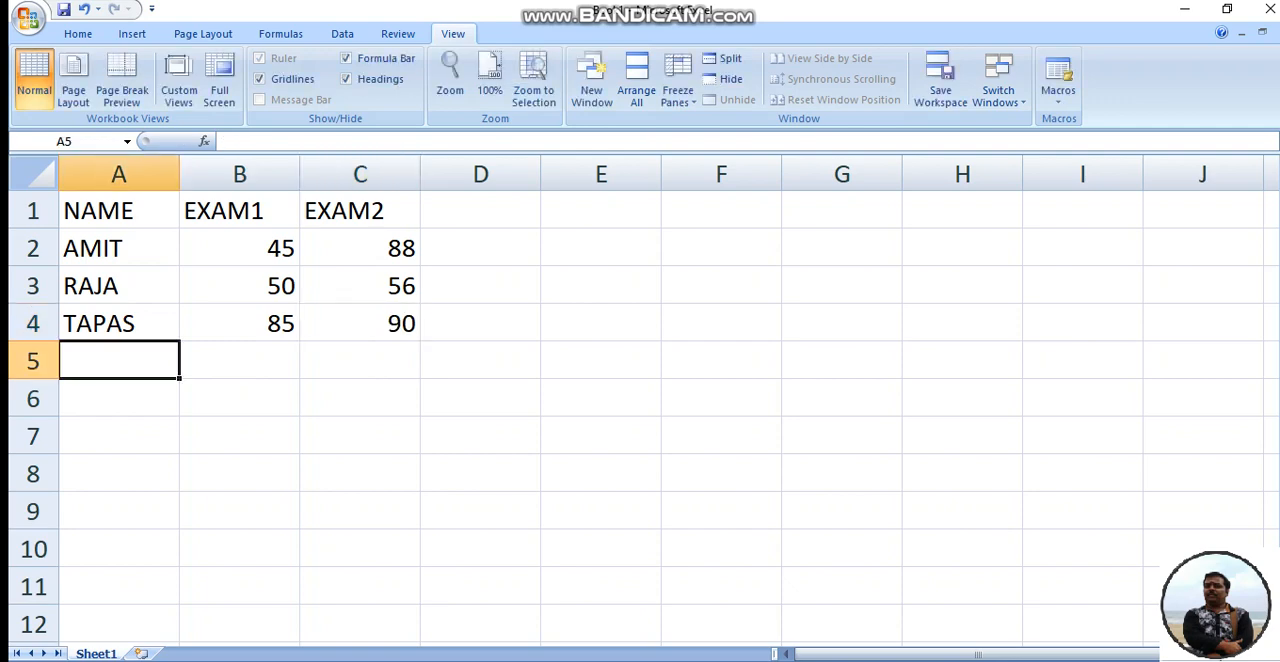
- Fill row 5 with the fourth student's name, 75 for EXAM1 and 82 for EXAM2
type("BIMAL")
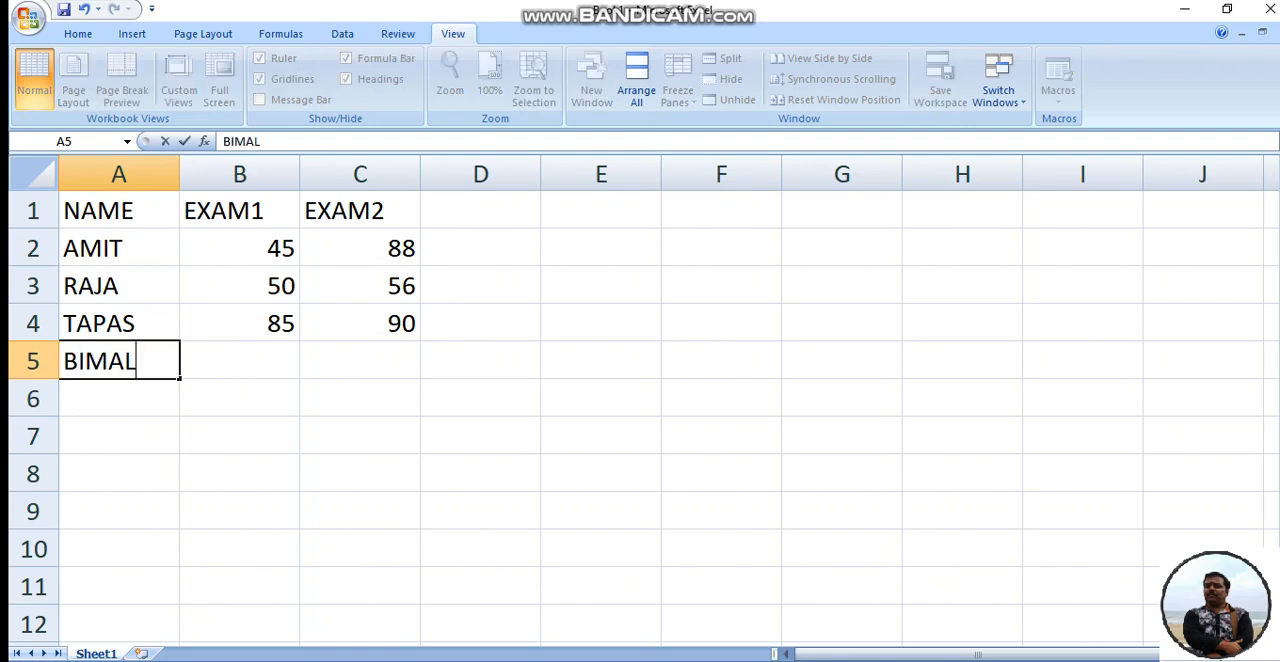
key("Tab")
type("75")
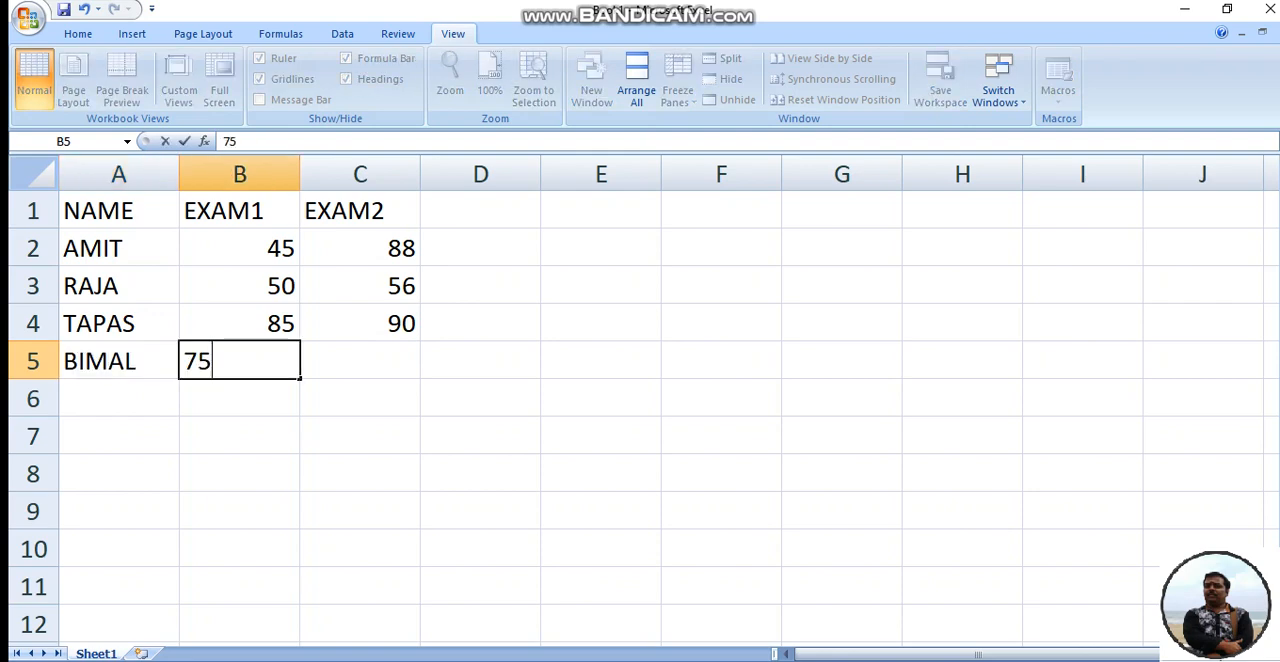
key("Tab")
type("82")
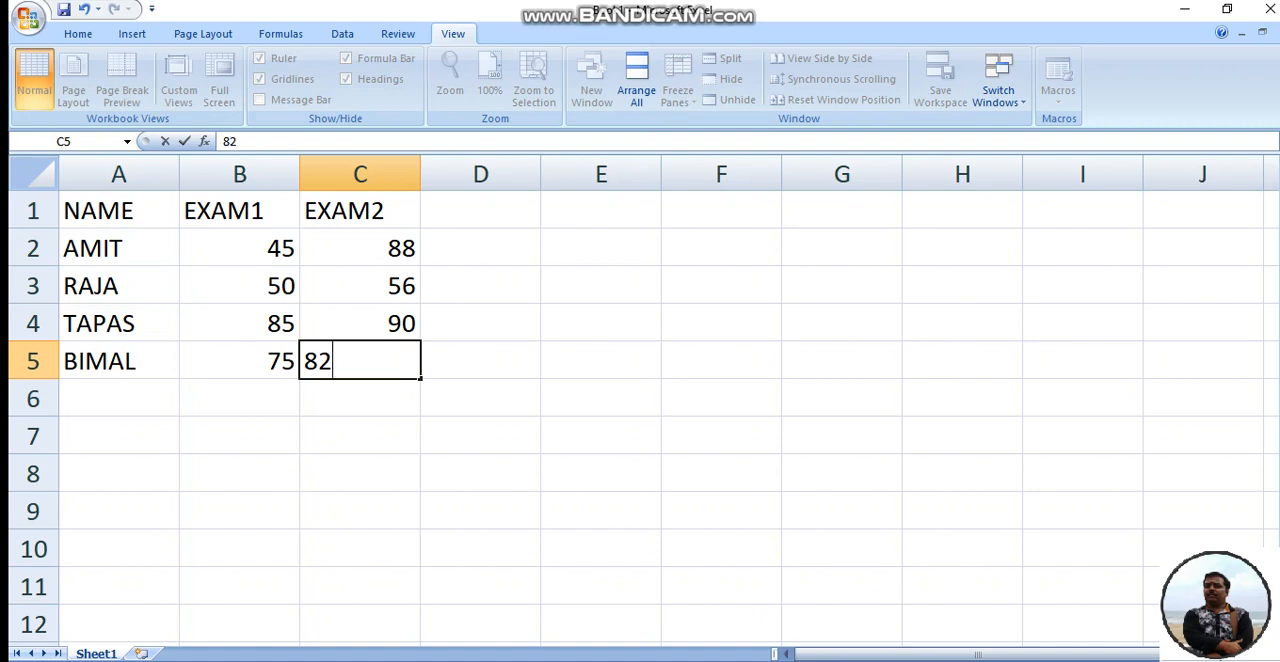
key("Tab")
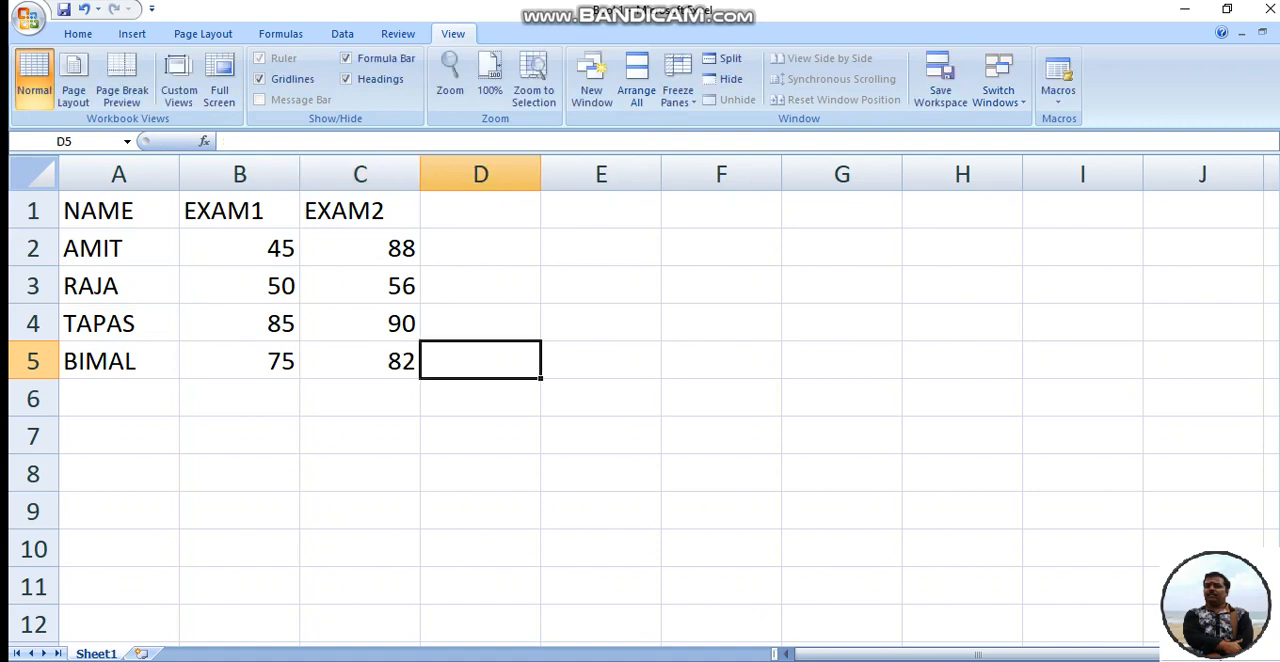
- Enter the formula =C2-B2 in D2 to subtract the first student's EXAM1 mark from EXAM2
key("Up")
key("Up")
key("Up")
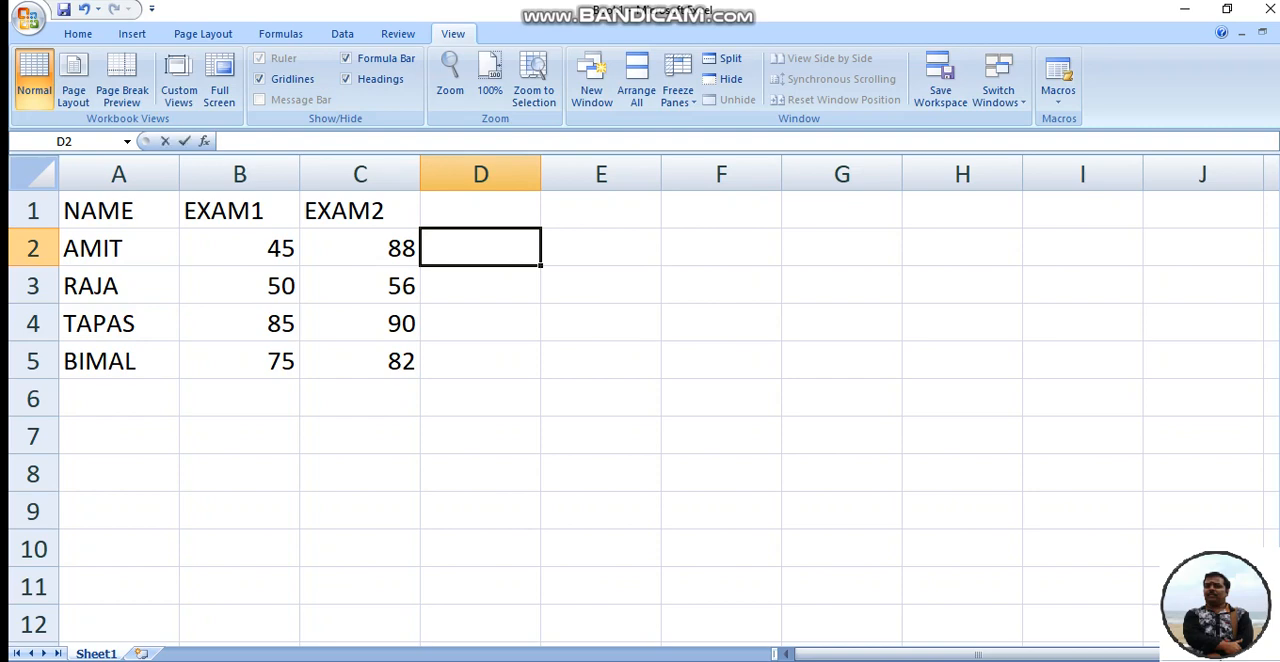
type("=")
key("Left")
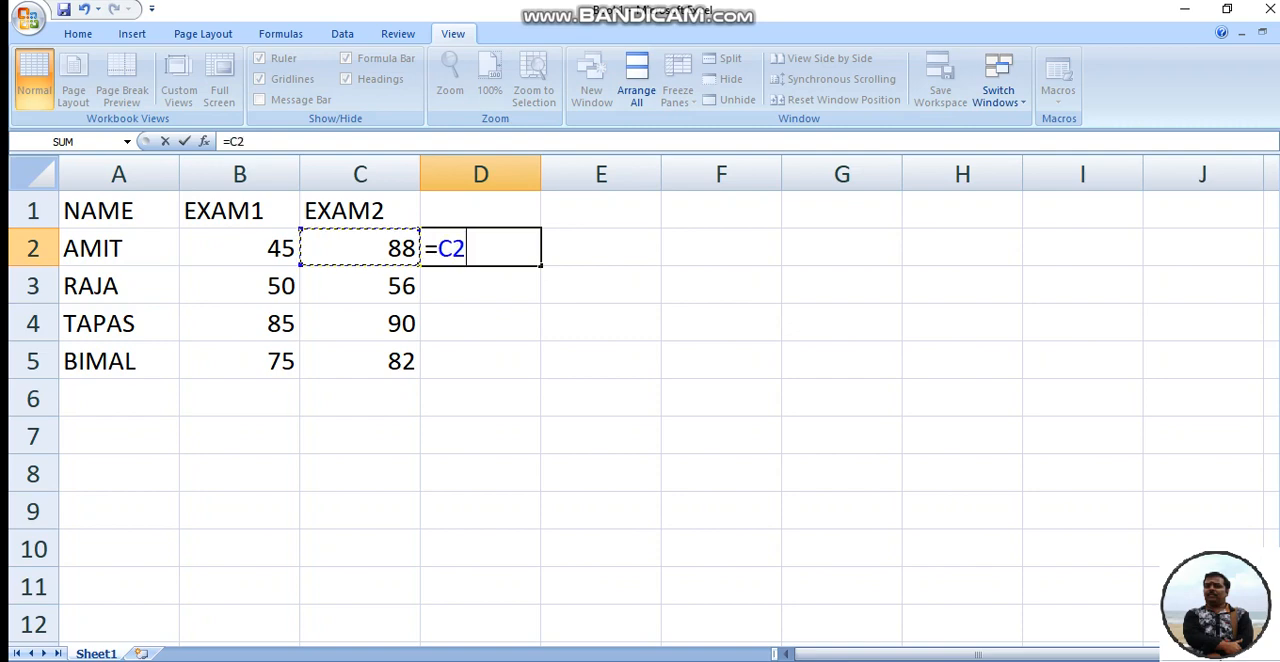
type("-")
key("Left")
key("Left")
key("Return")
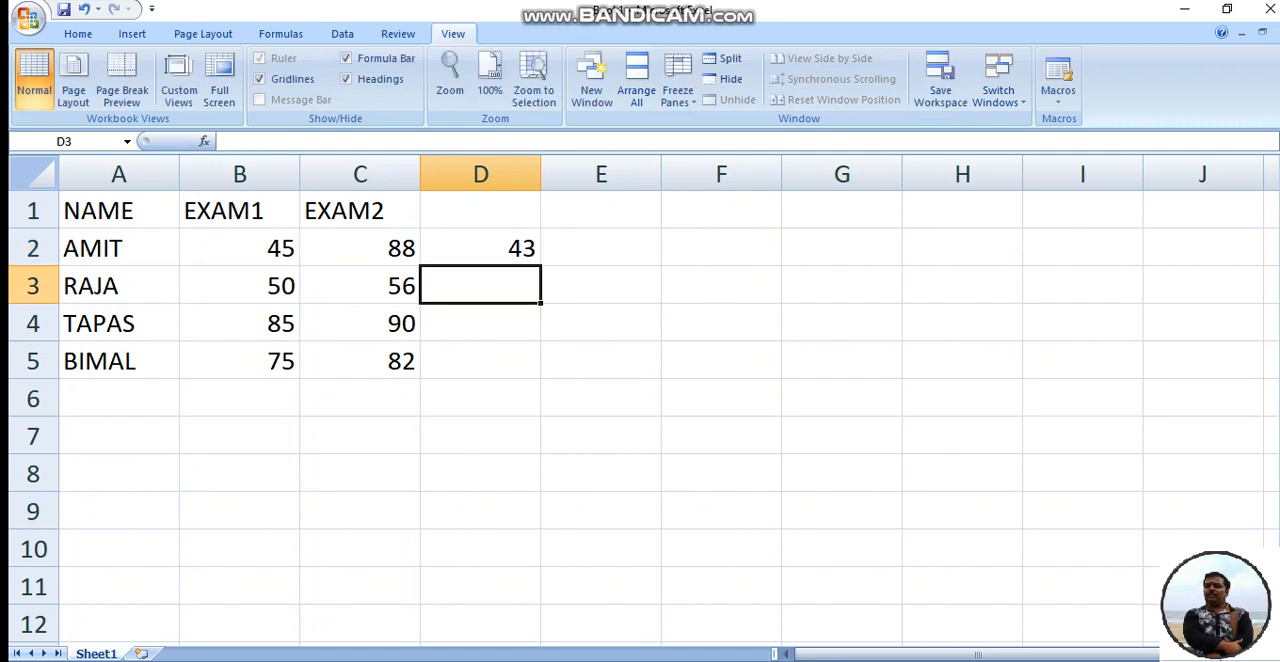
- Copy the difference formula from D2 down through D5 and check the results for each student
key("Up")
left_click_drag(541, 265, 538, 376)
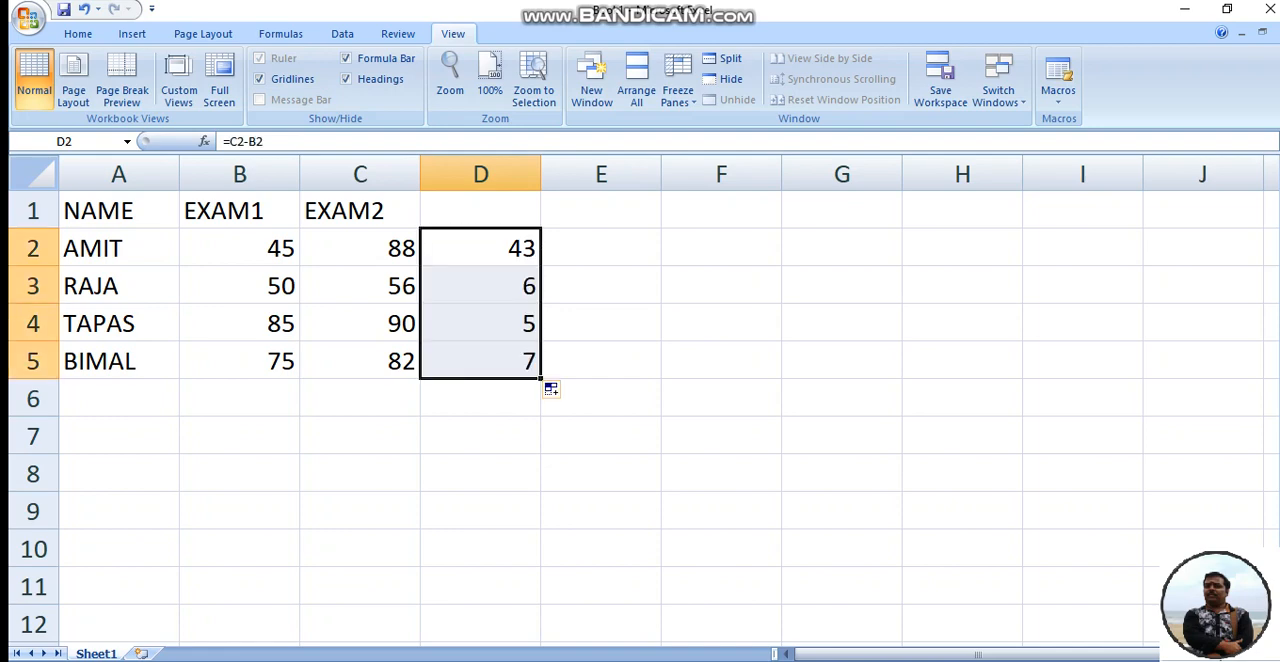
key("Down")
key("Down")
key("Down")
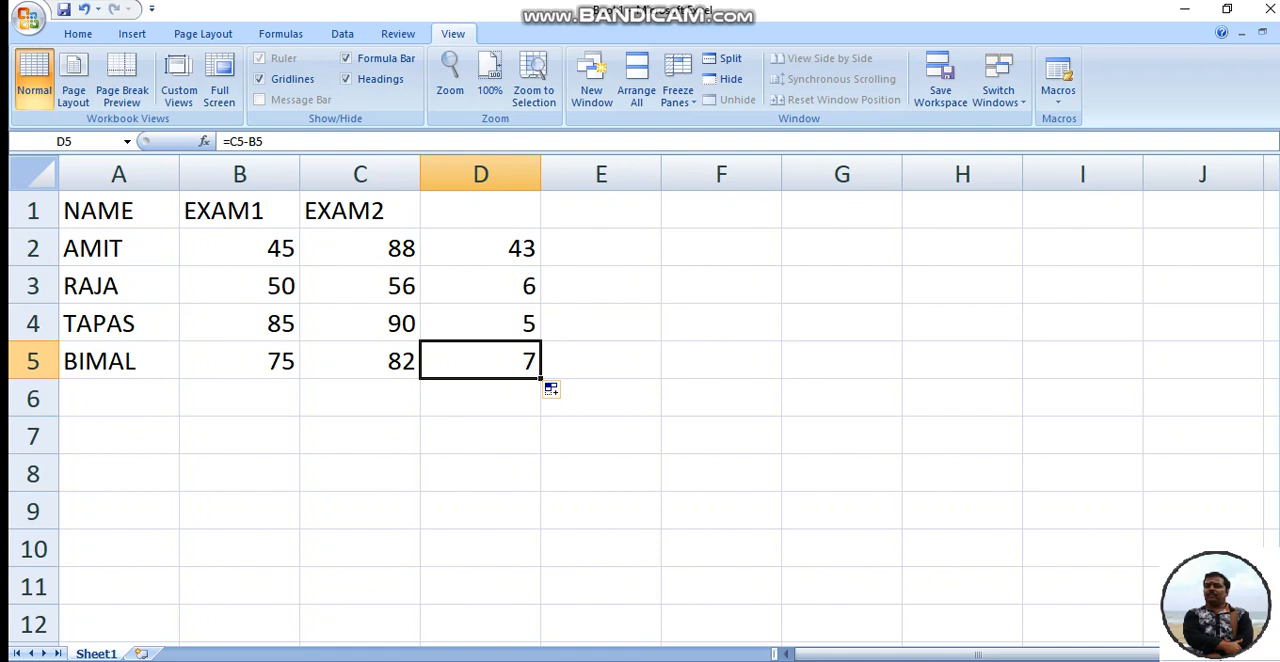
key("Up")
key("Up")
key("Up")
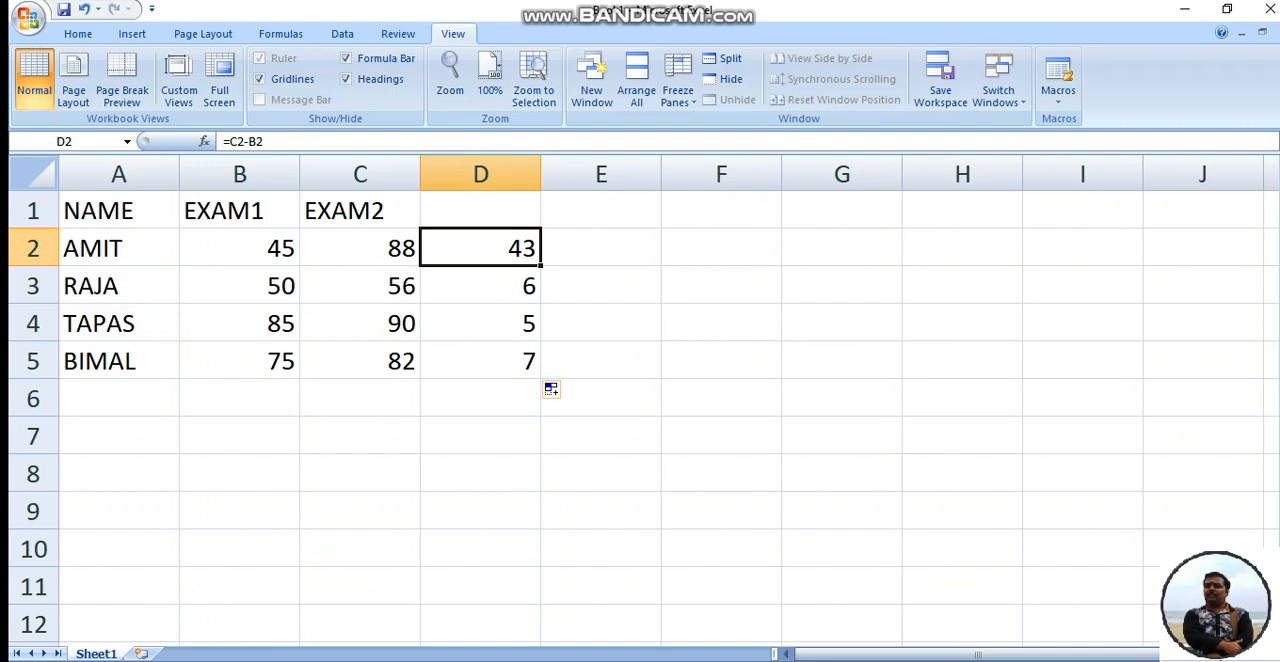
- Enter =MAX(C2:C5-B2:B5) in C7 as an array formula to find the largest mark difference
left_click(360, 436)
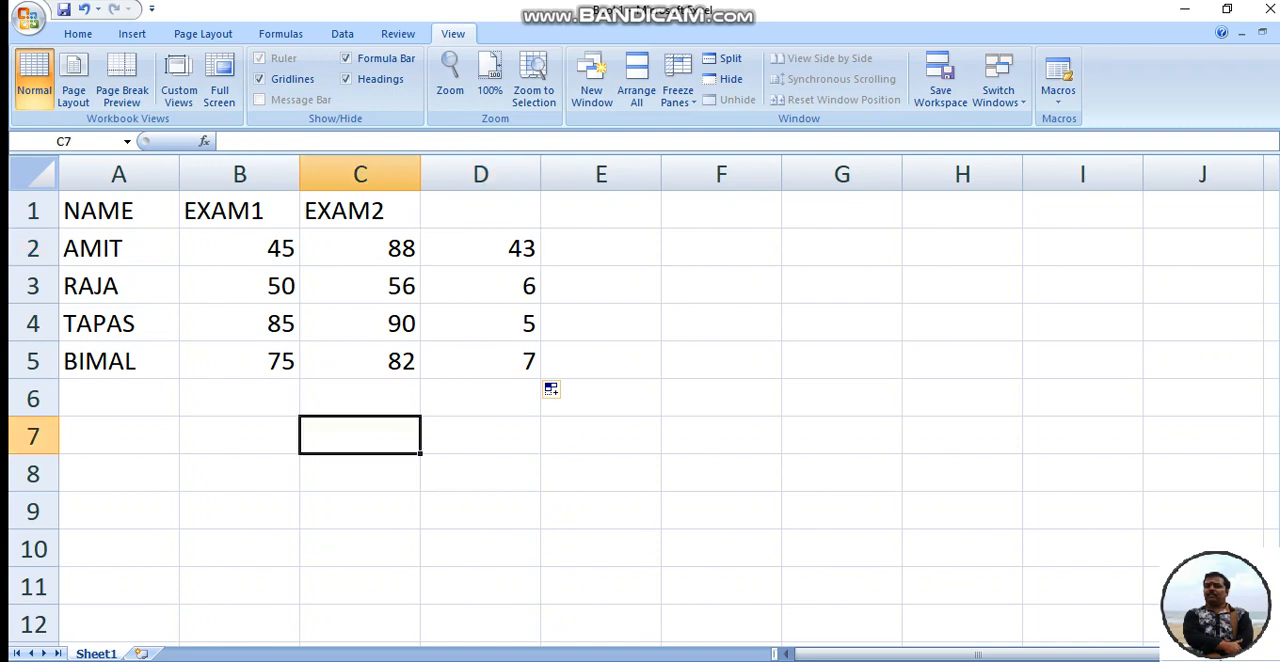
type("=")
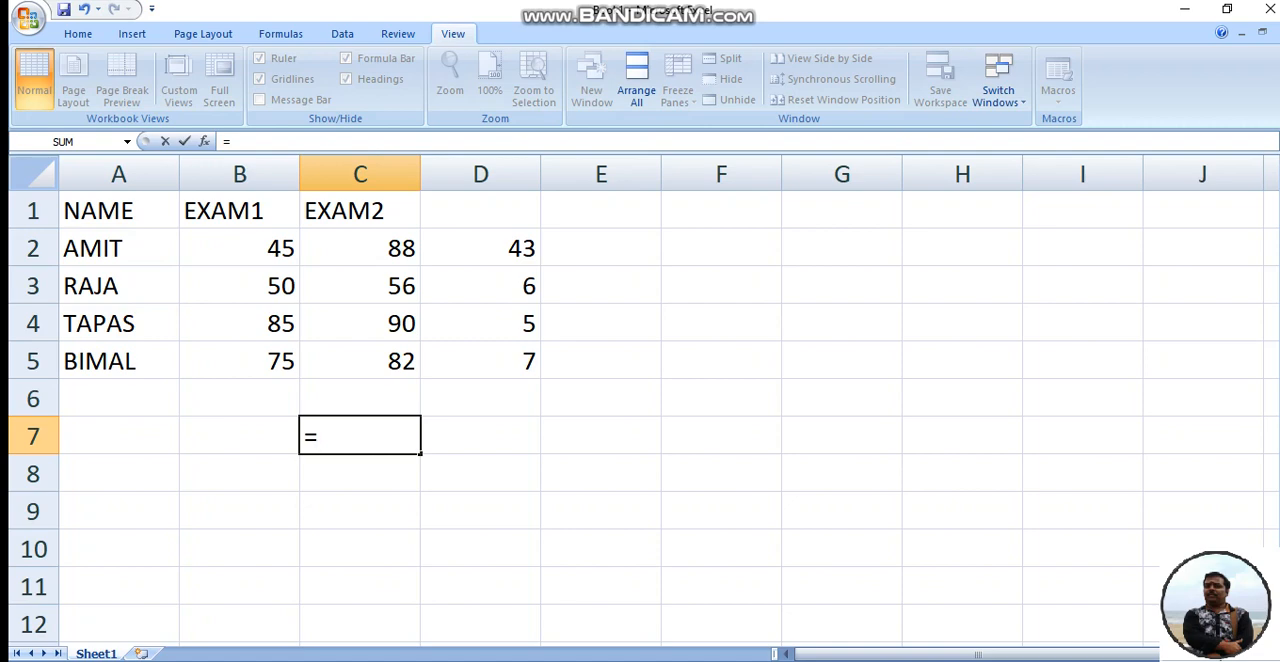
type("MAX")
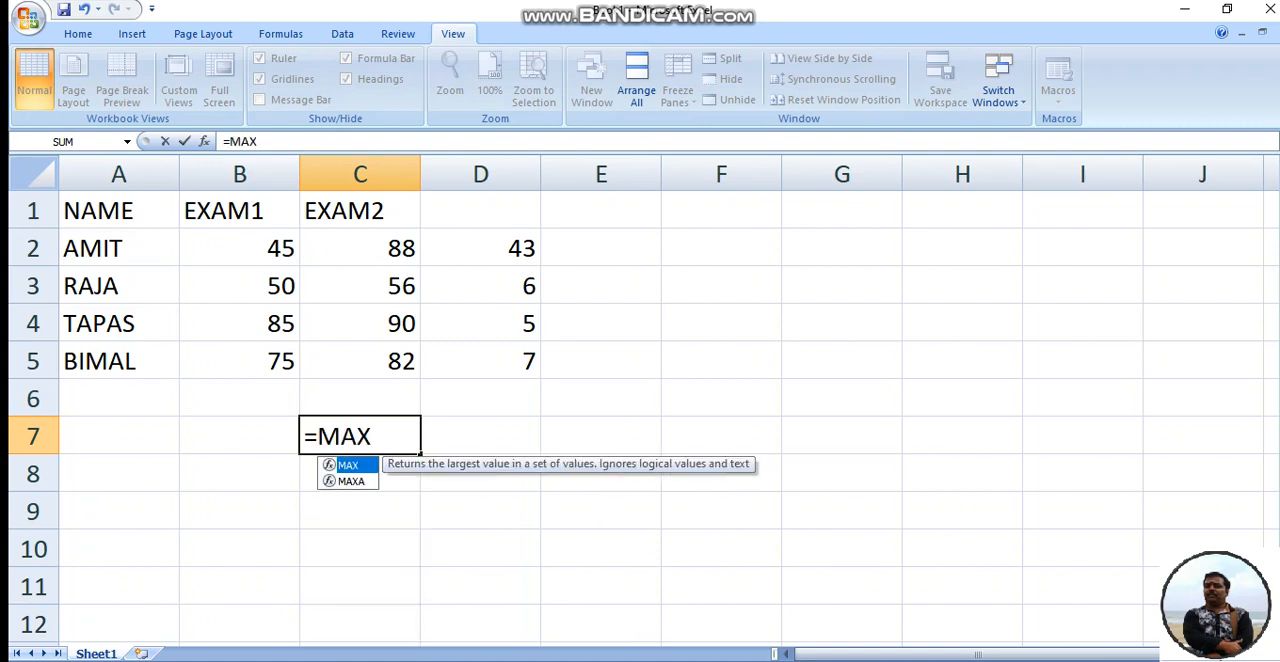
type("(")
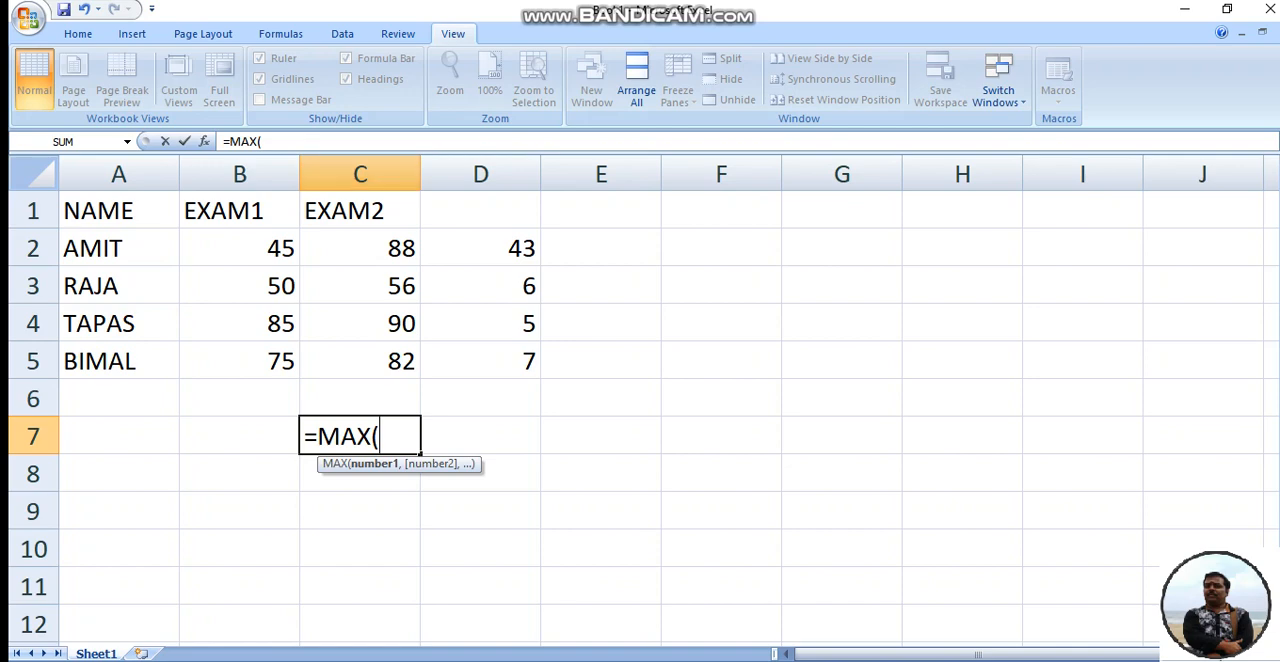
left_click_drag(400, 248, 400, 363)
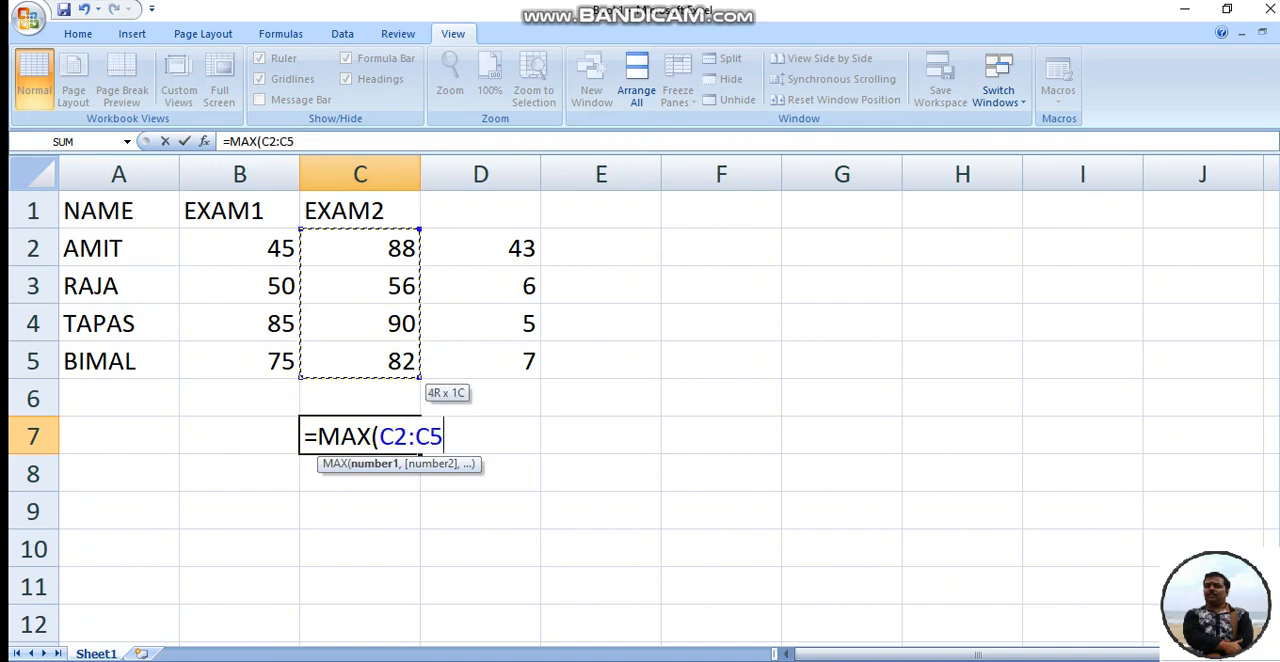
type("-")
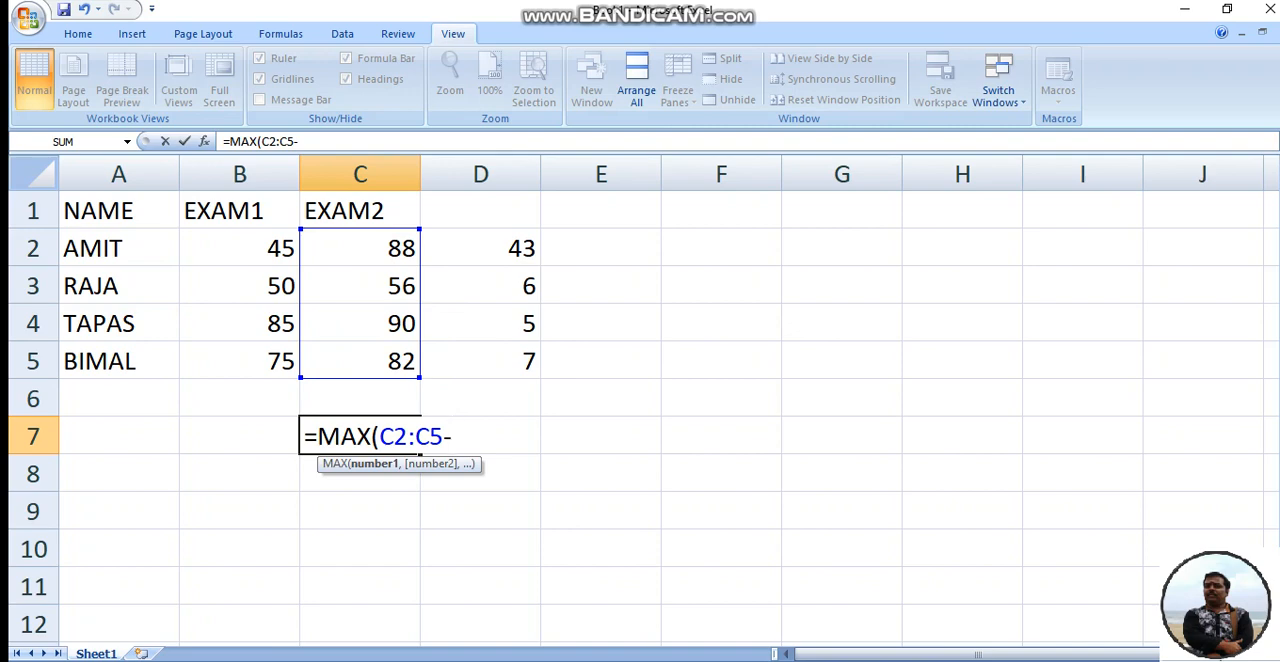
left_click_drag(270, 250, 285, 366)
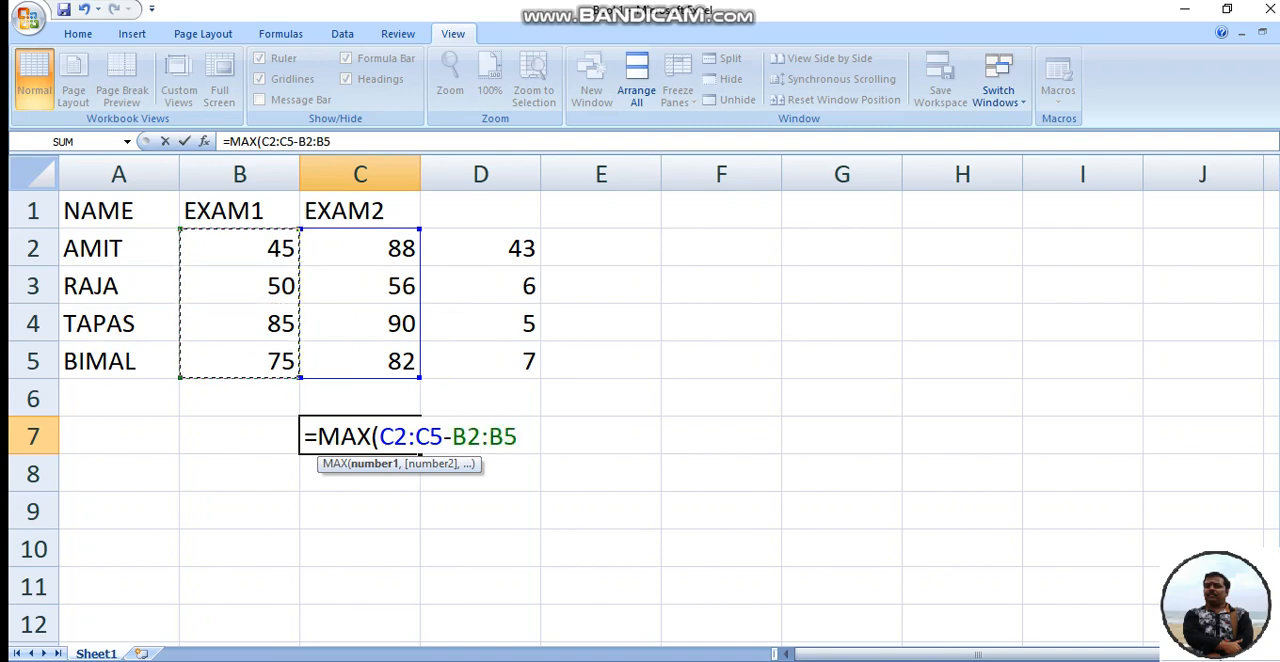
type(")")
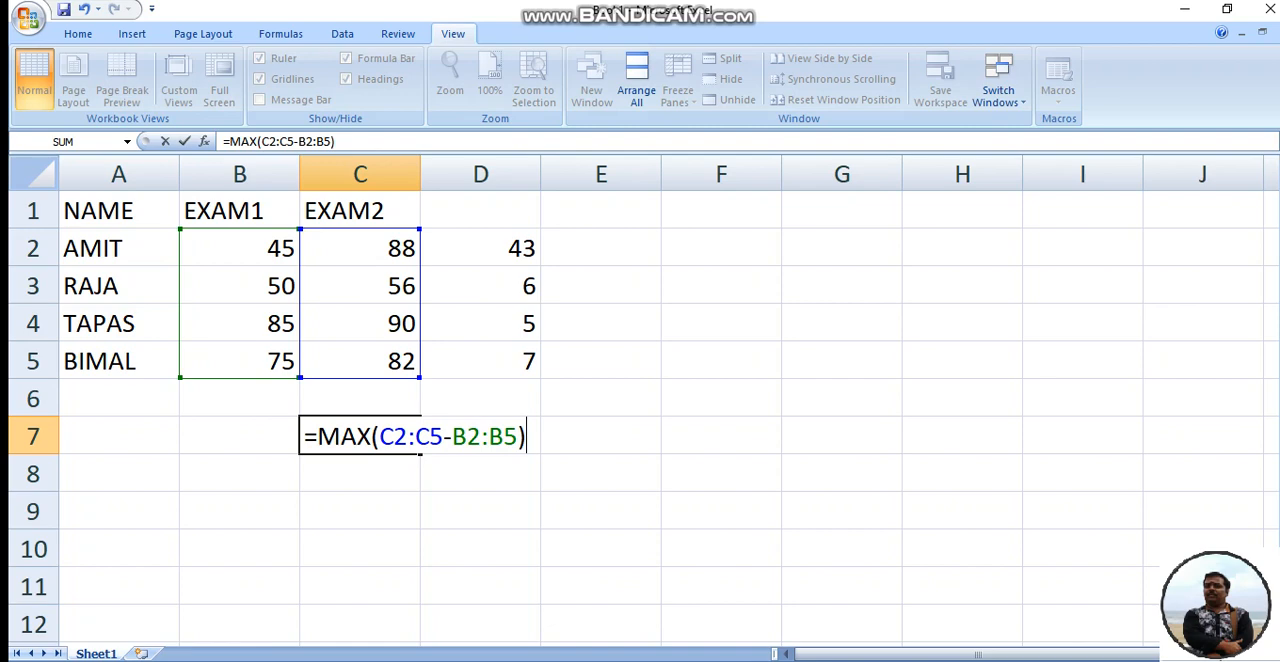
key("ctrl+shift+Return")
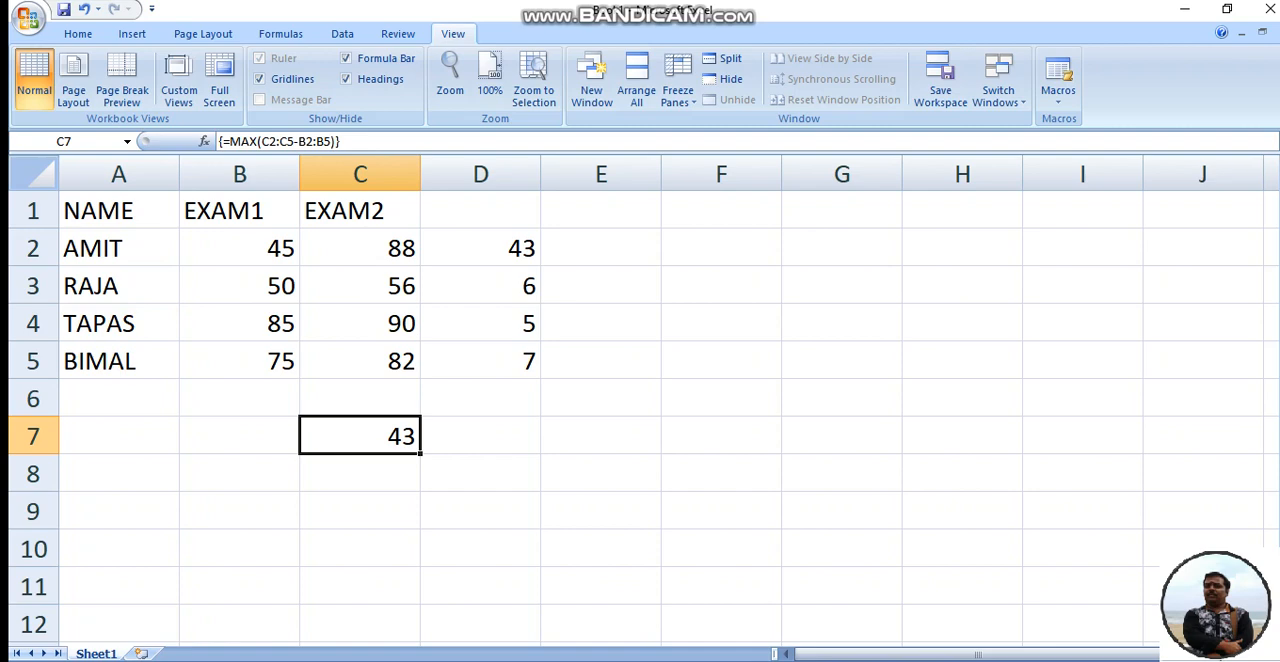
- Start a second table's header row with NAME in A11 and SUB filled across B11:G11
scroll(640, 400, "down", 2)
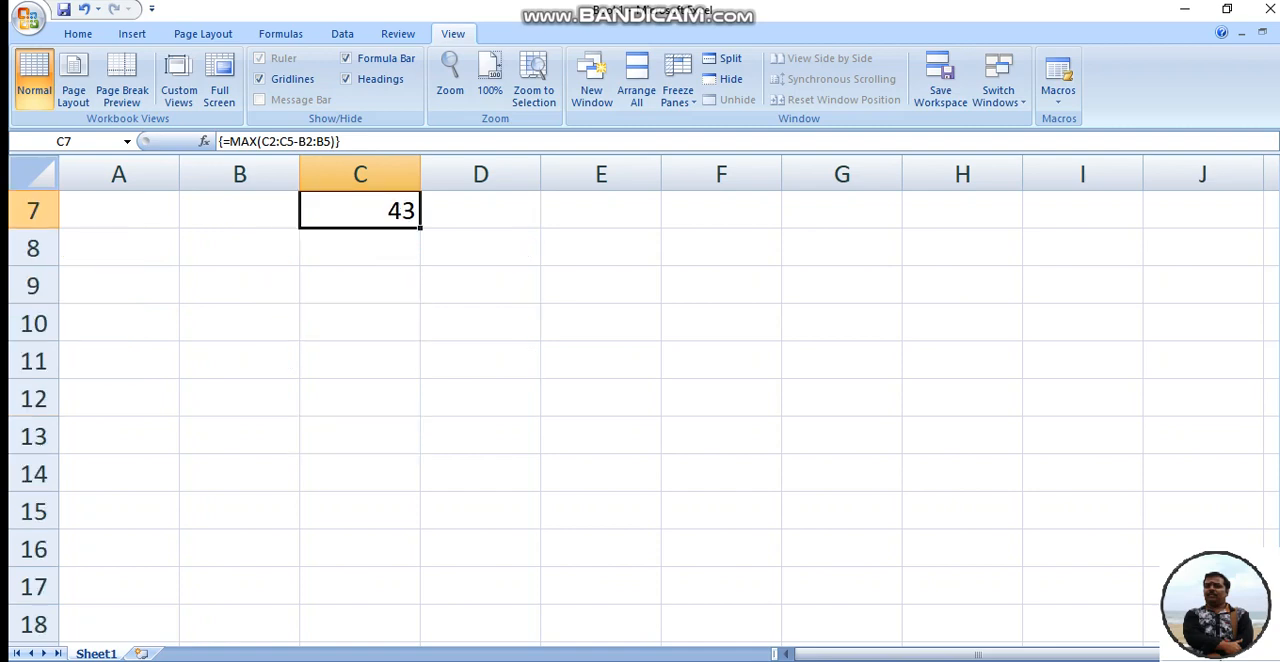
scroll(640, 400, "up", 2)
scroll(640, 400, "down", 1)
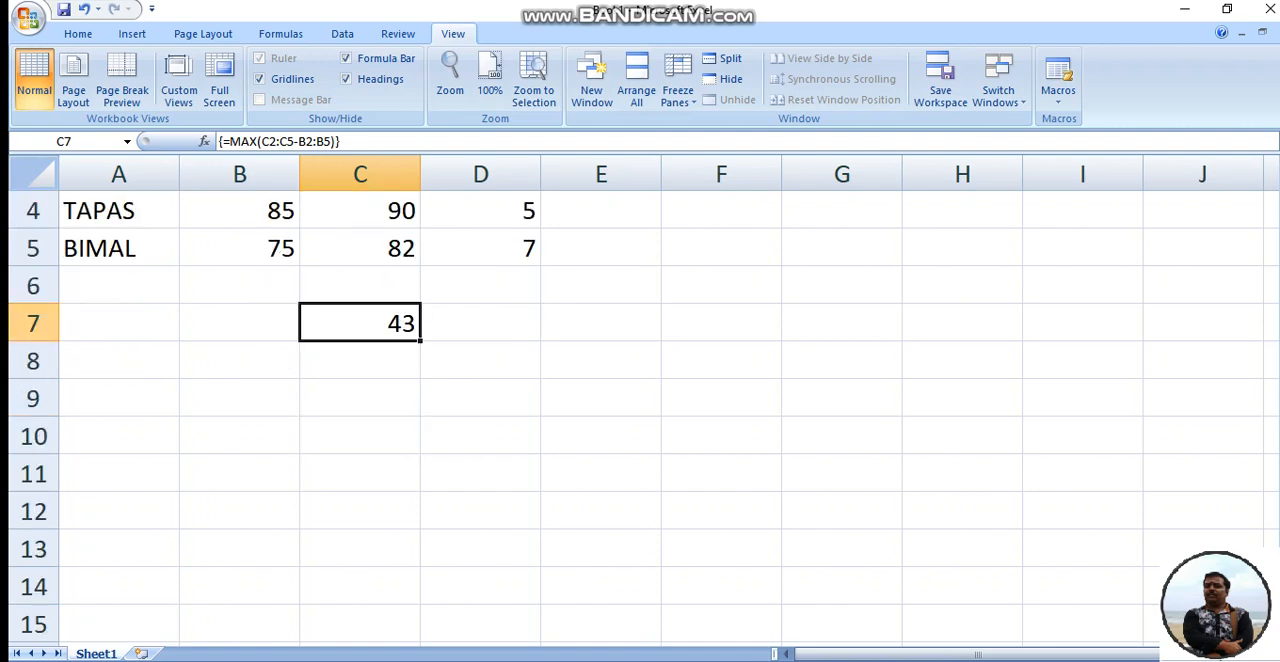
scroll(640, 400, "down", 1)
scroll(640, 400, "down", 1)
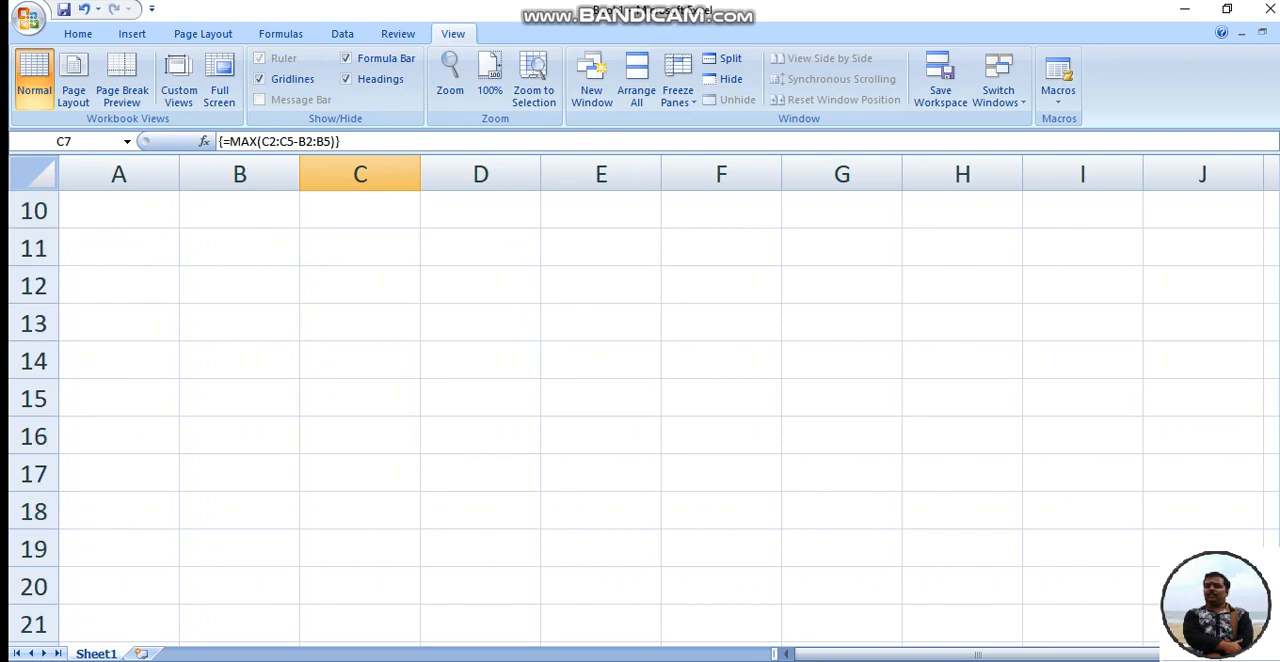
left_click(119, 248)
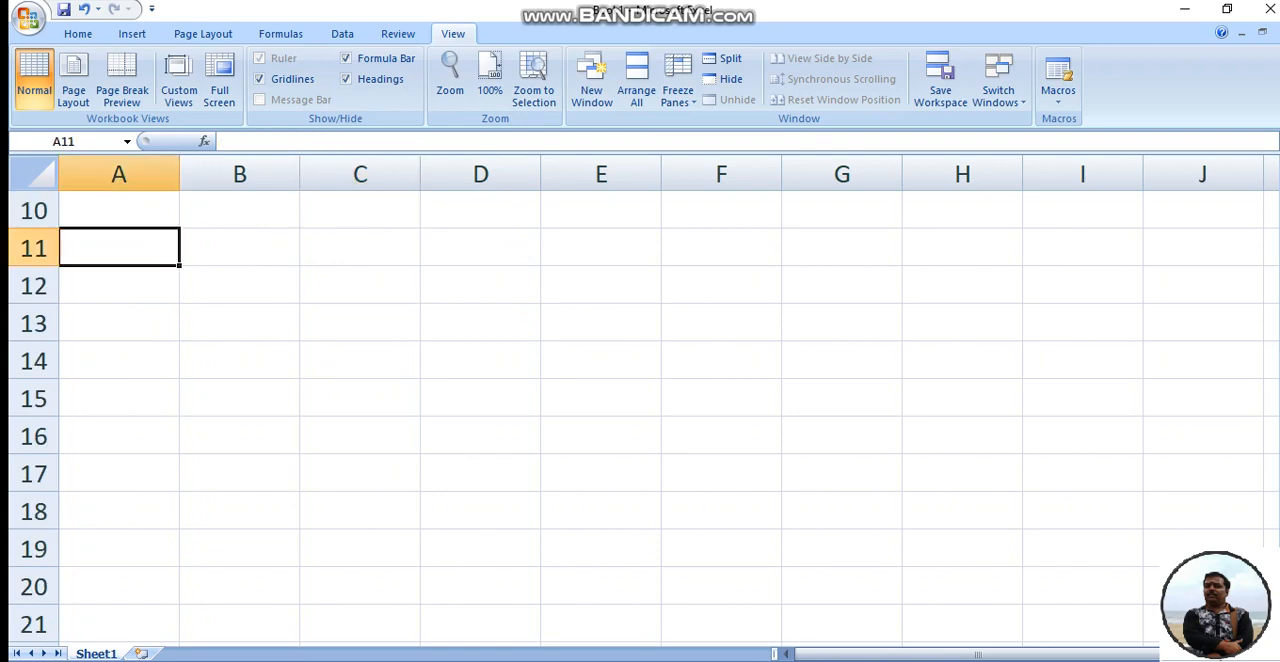
type("NA")
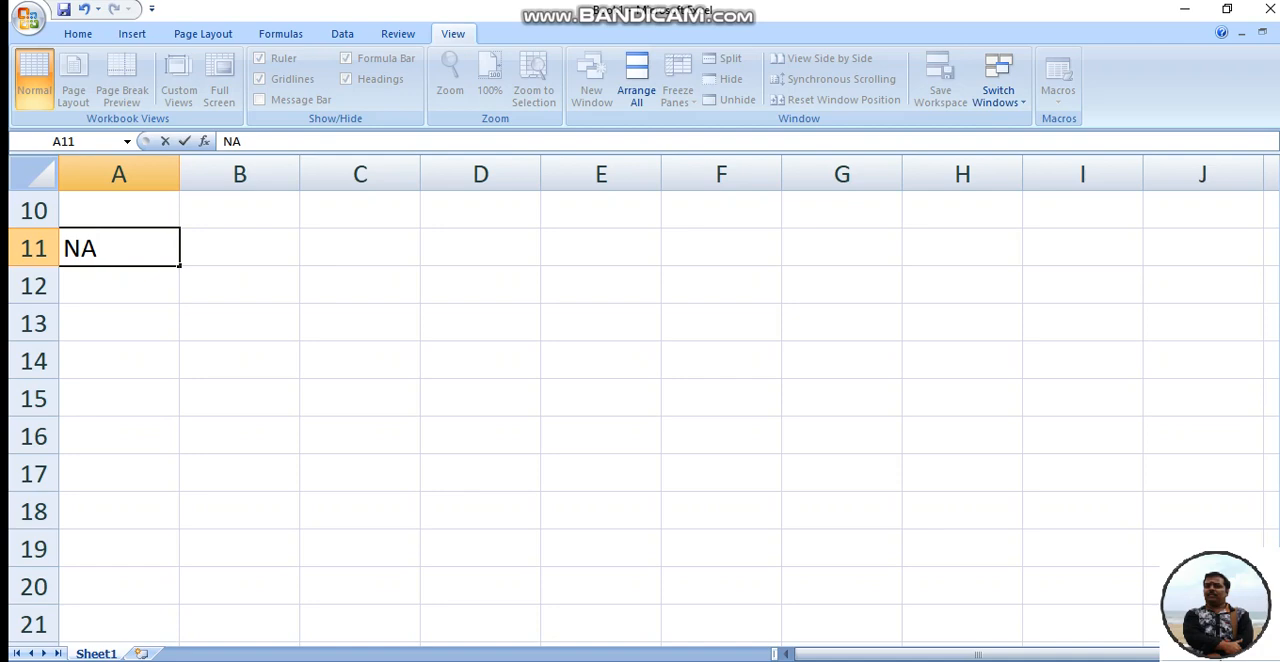
type("ME")
key("Tab")
type("SU")
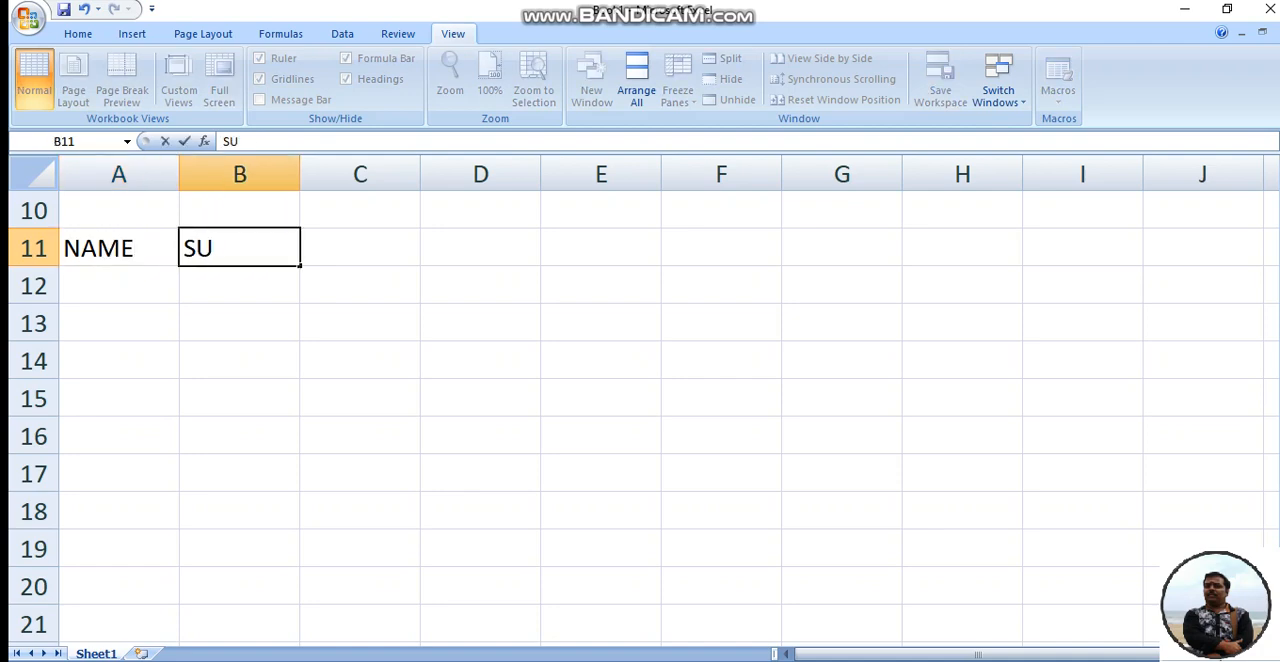
type("B")
key("Return")
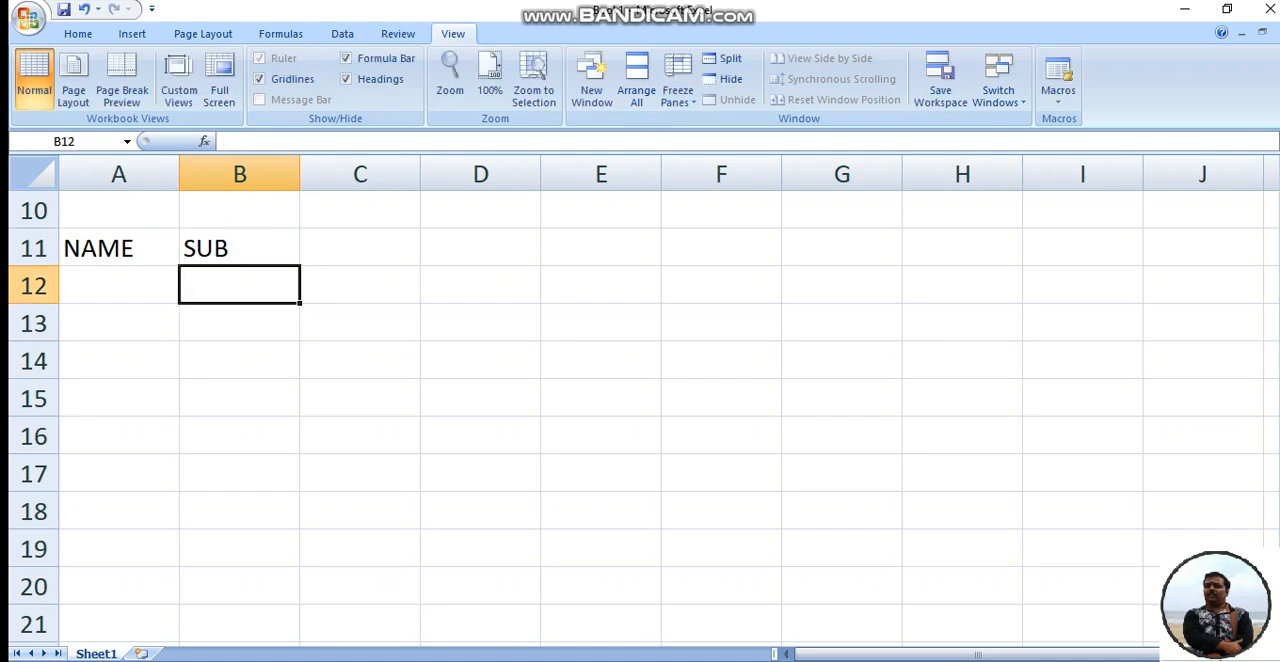
key("Up")
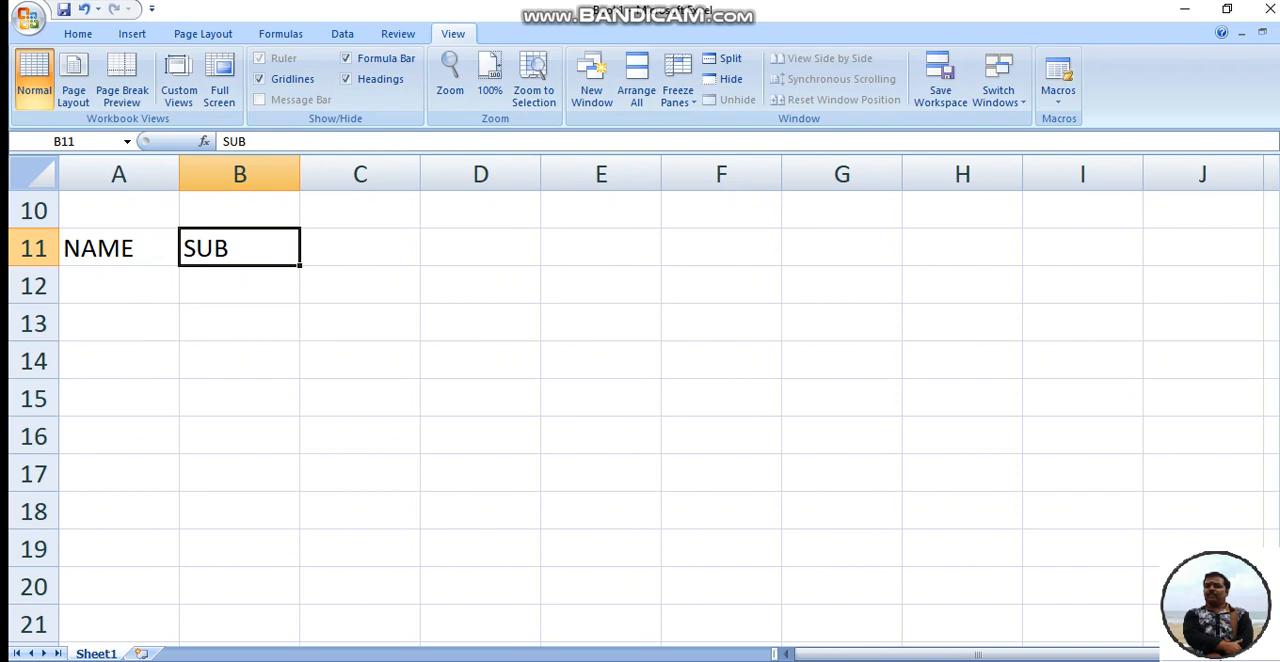
left_click_drag(299, 265, 705, 264)
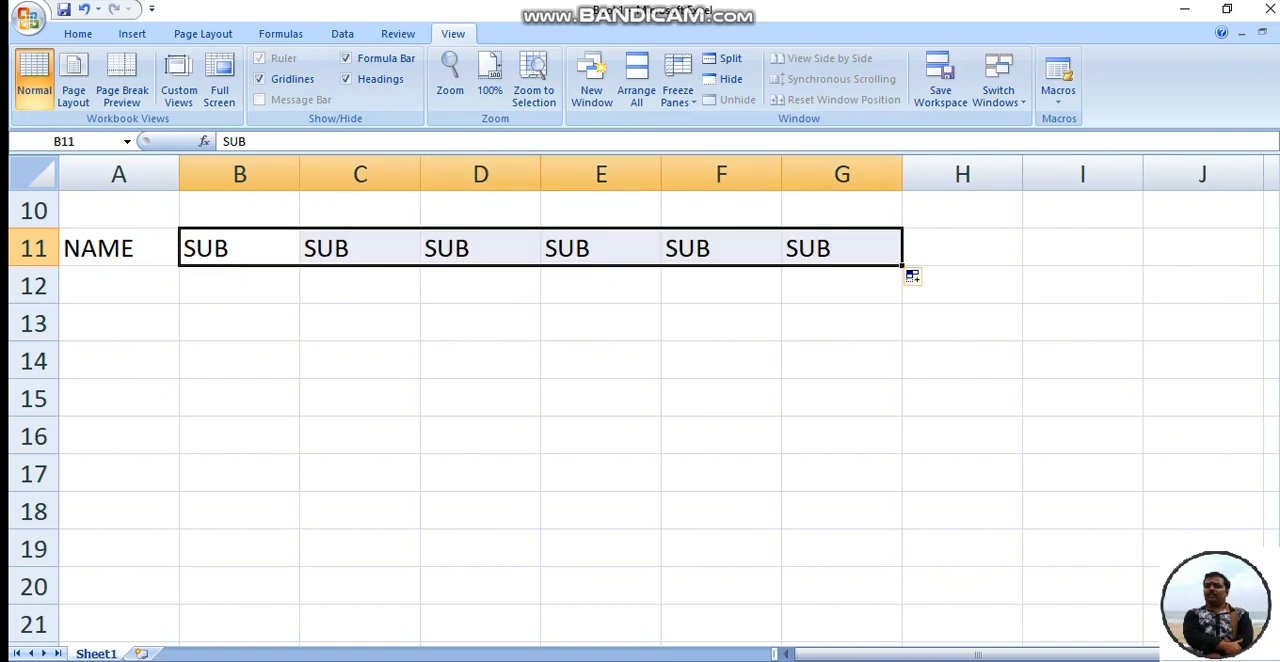
- Number the first subject heading, changing B11 to SUB1
left_click(240, 248)
key("F2")
type("1")
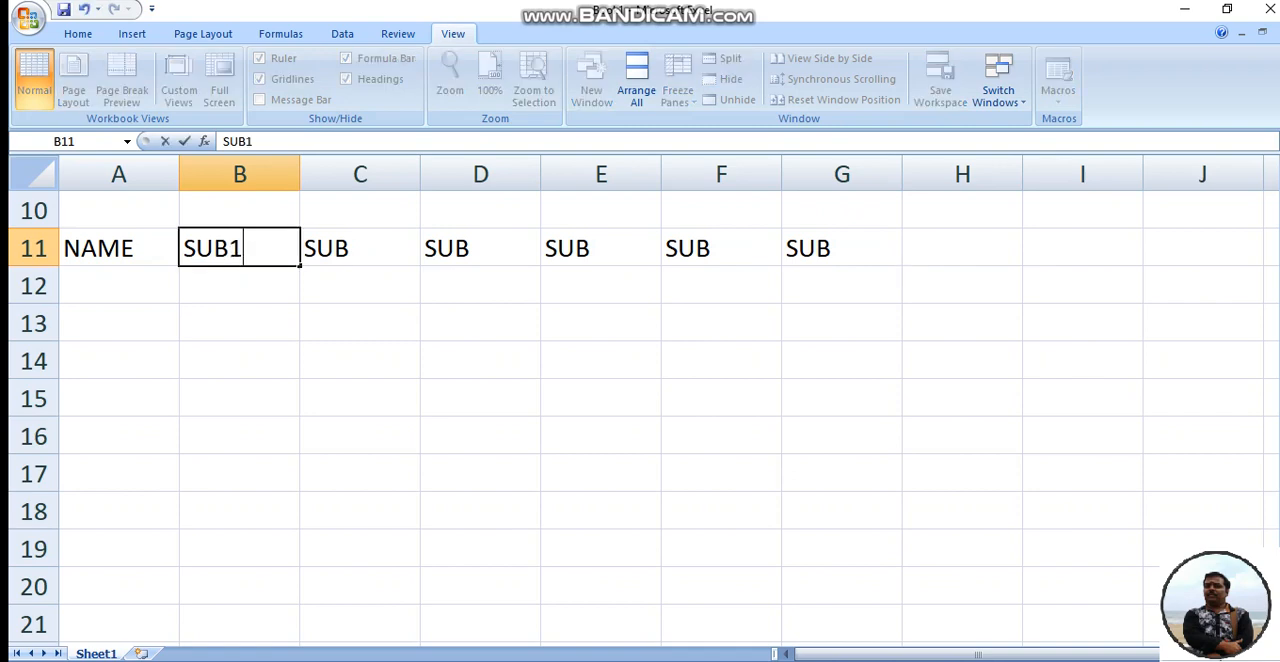